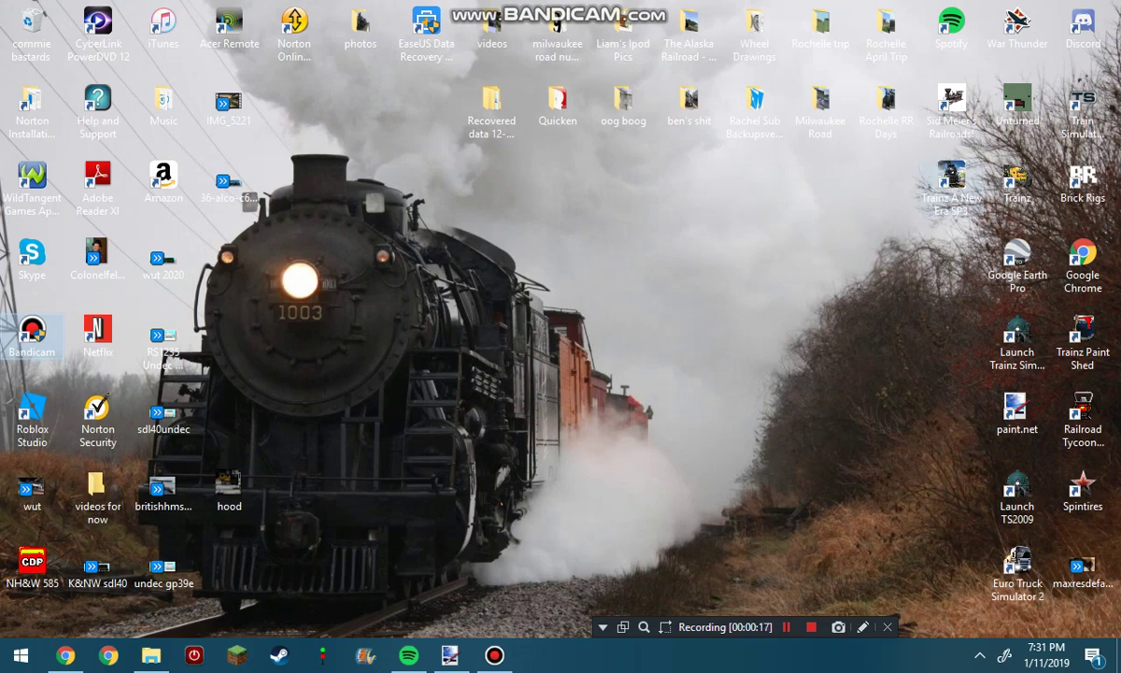
Launch Trainz A New Era from the desktop and open its Content Manager
left_click(951, 182)
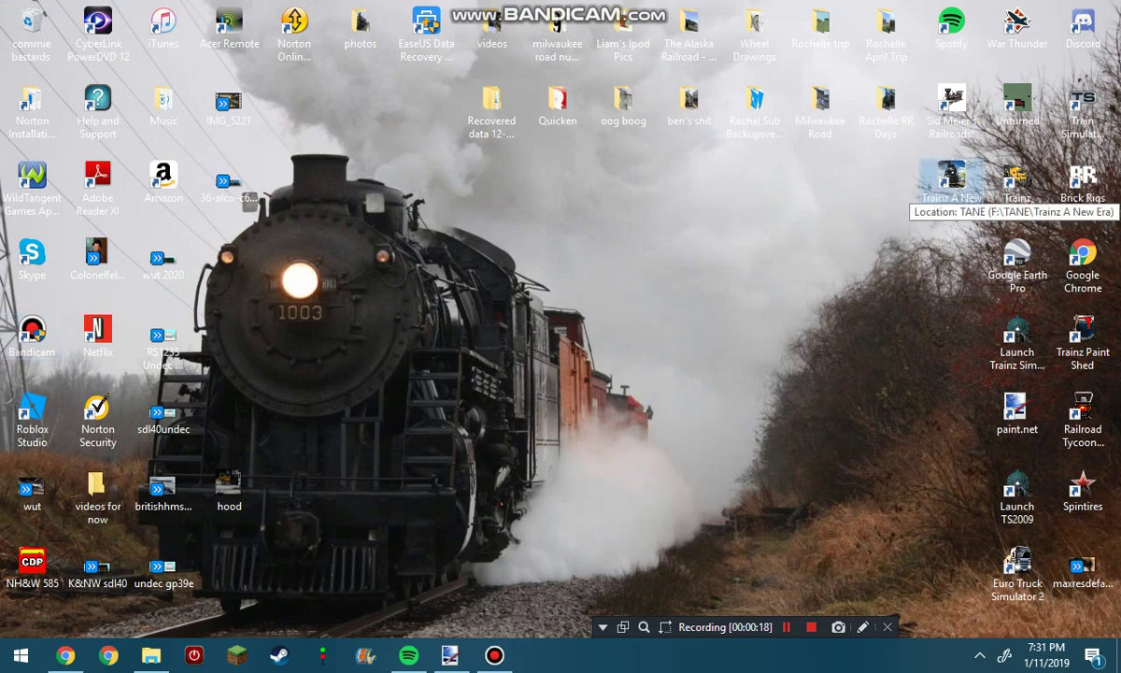
double_click(951, 187)
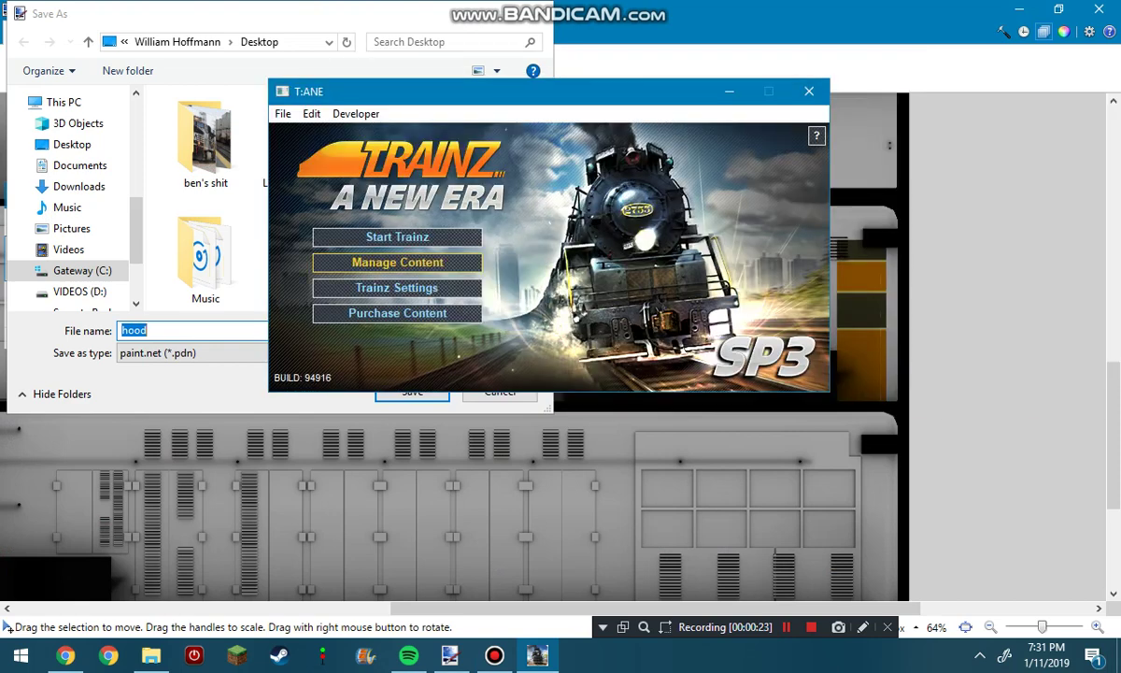
left_click(397, 262)
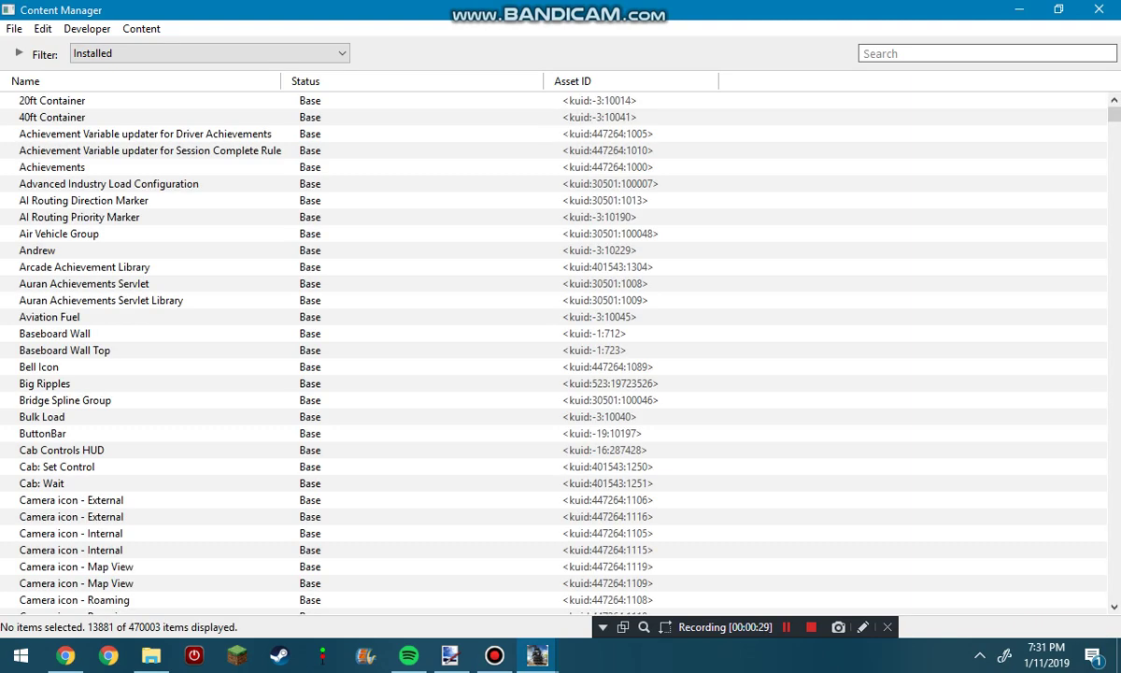
left_click(209, 53)
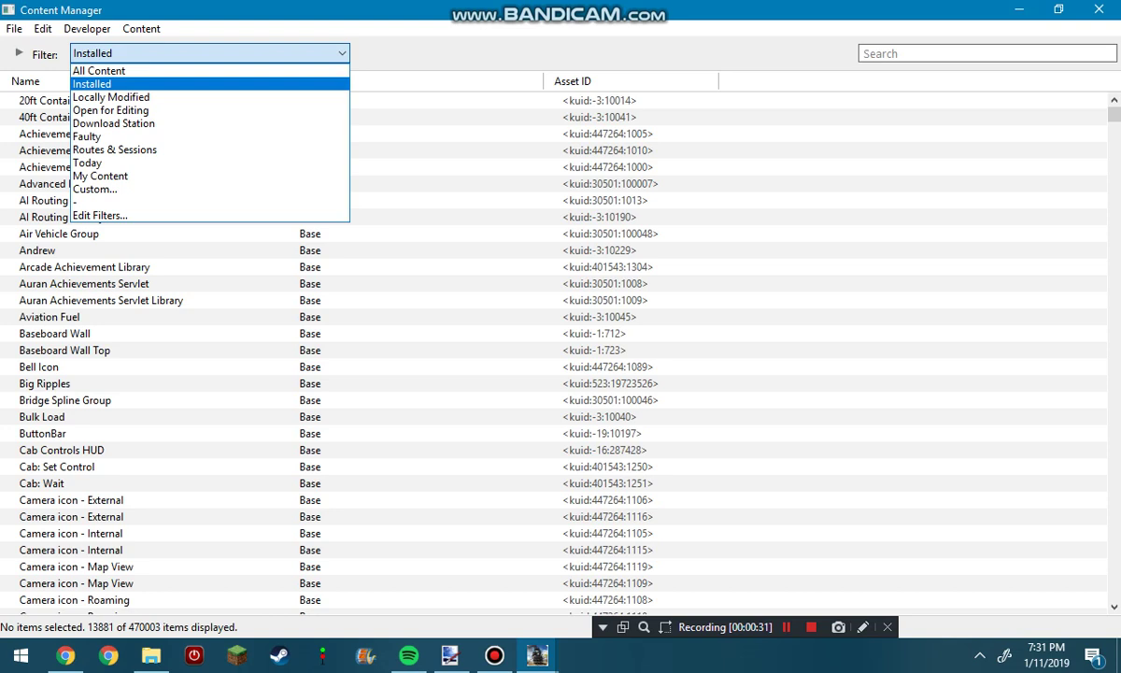
left_click(87, 163)
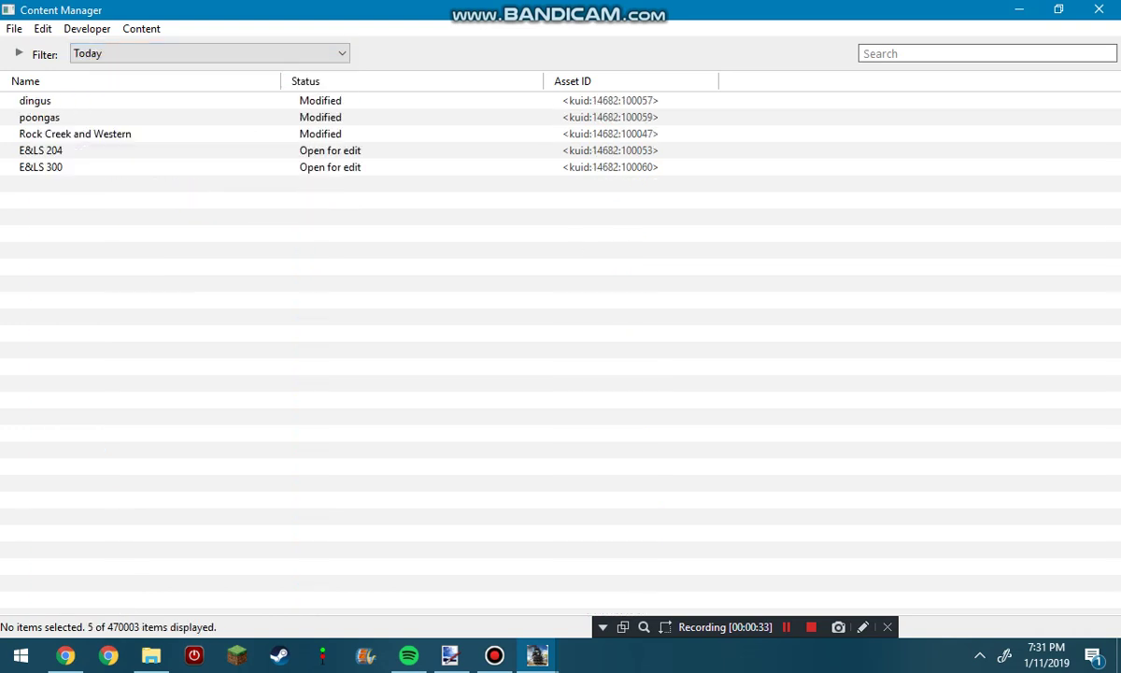
left_click(210, 53)
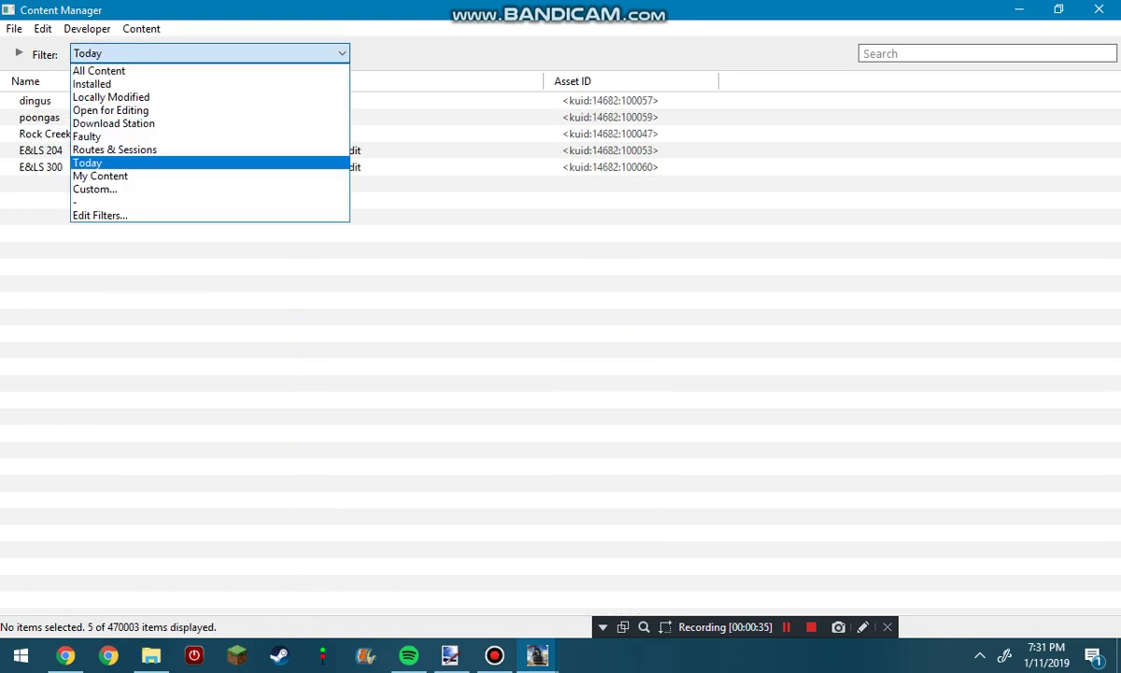
key("Down")
key("Down")
key("Up")
key("Up")
key("Up")
key("Up")
key("Up")
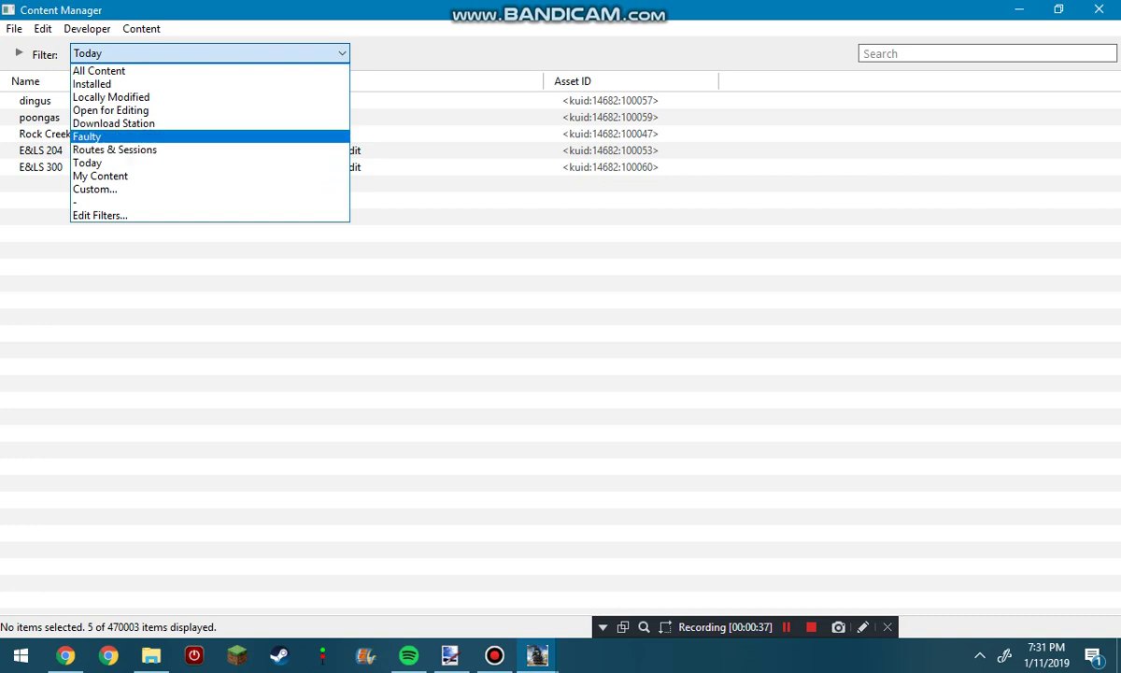
key("Return")
Search the installed assets for "s12" and go to the end of the list
left_click(987, 54)
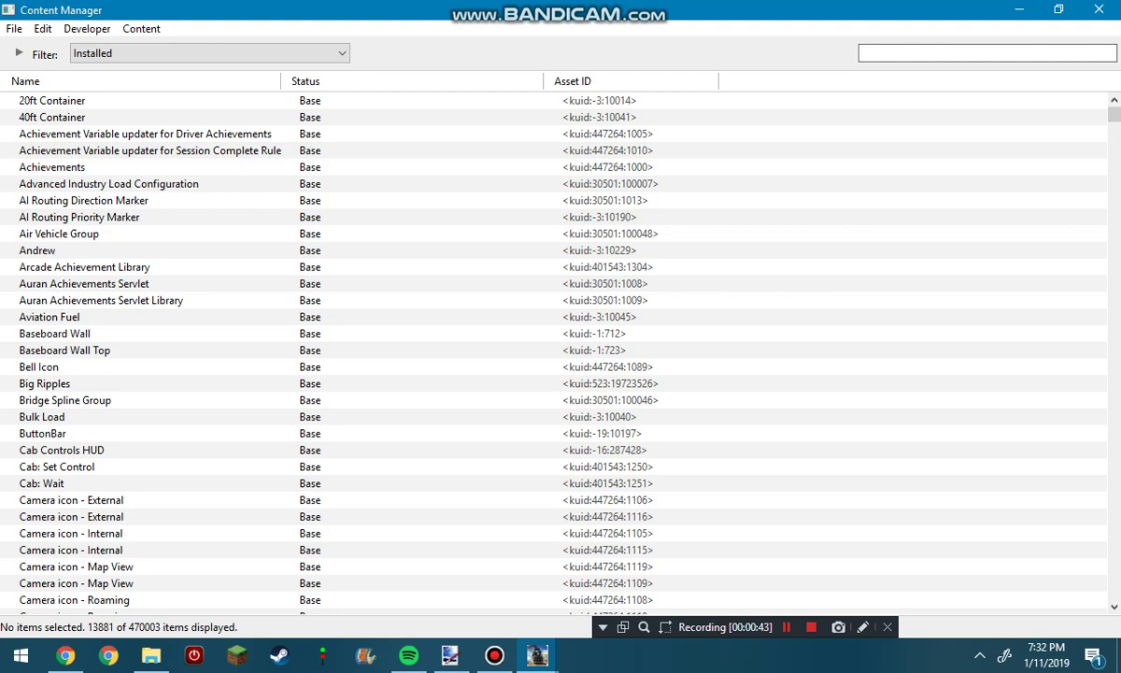
type("s12")
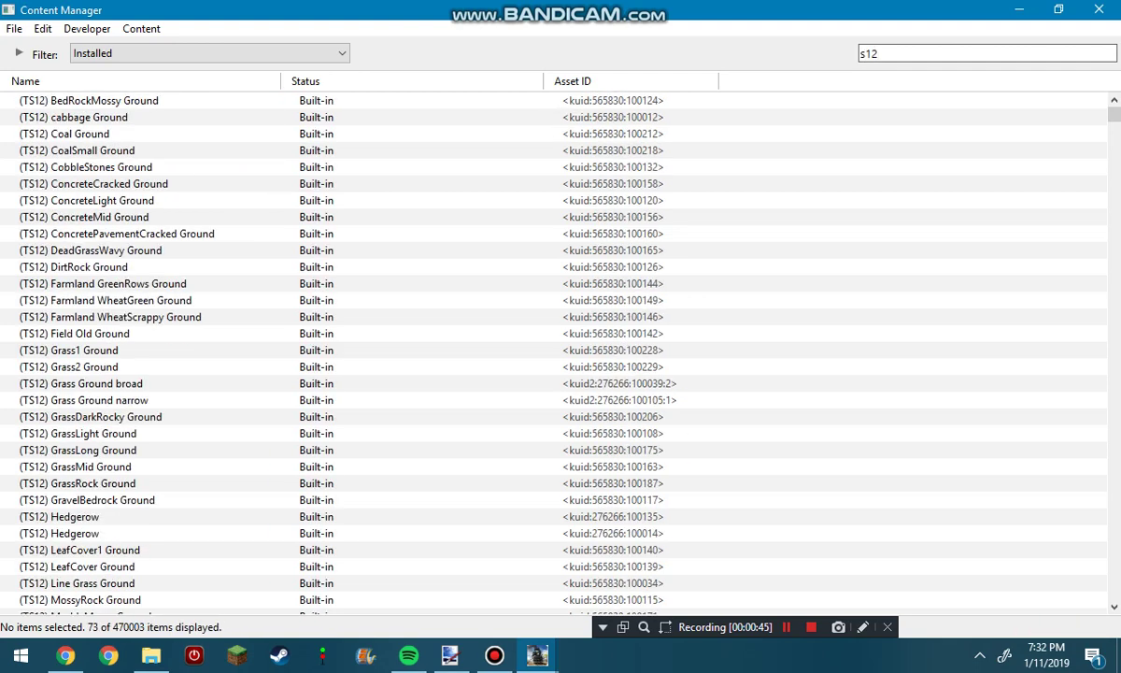
scroll(561, 350, "down", 14)
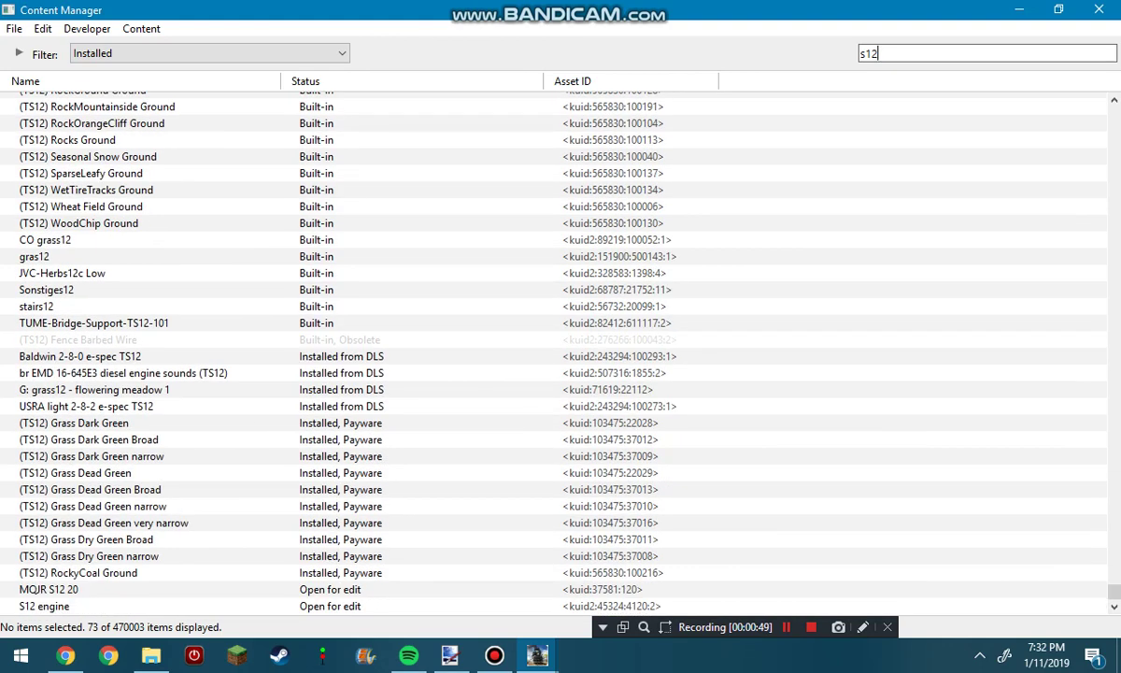
Clone the MQJR S12 20 asset and dismiss the task report
left_click(49, 589)
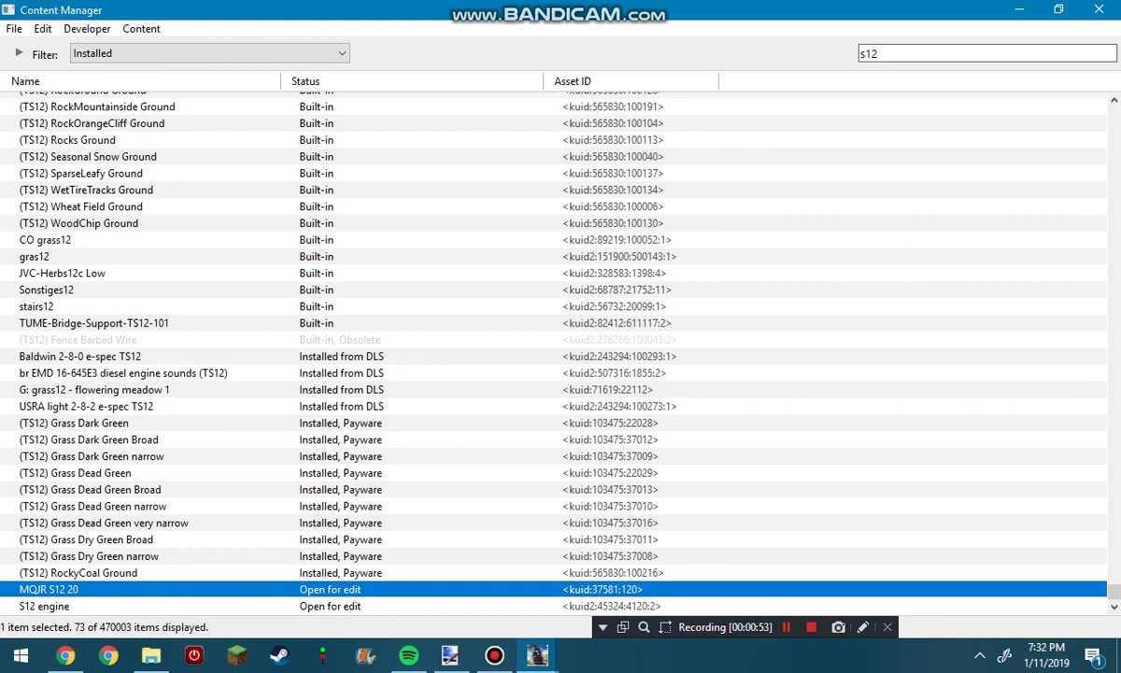
left_click(141, 28)
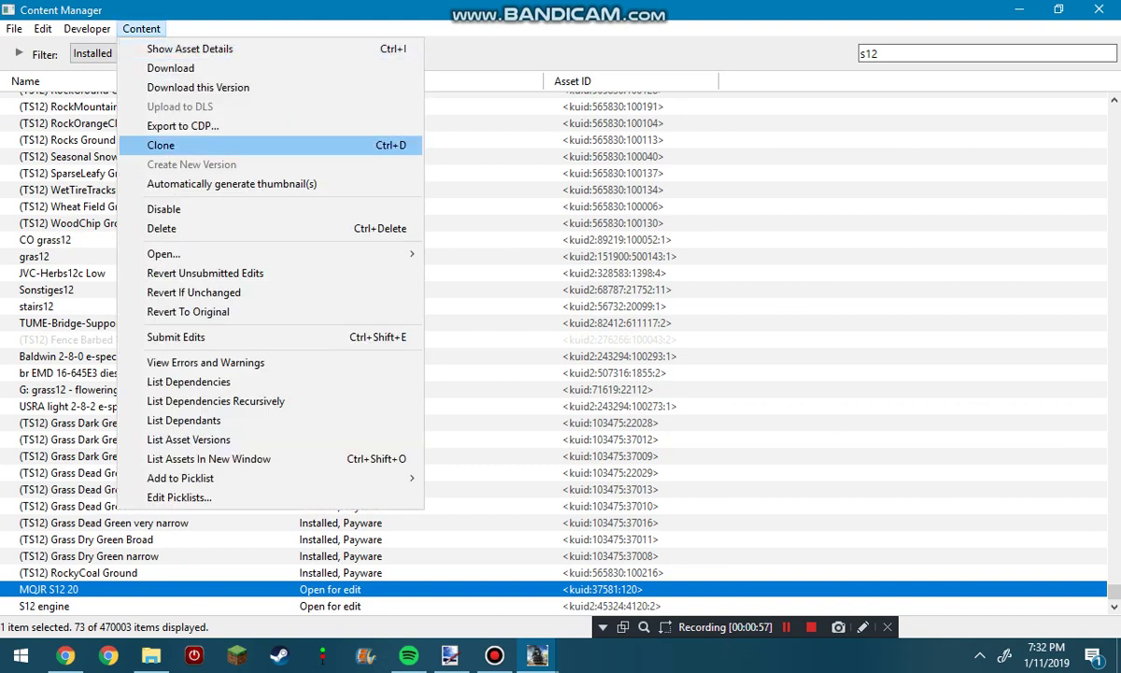
left_click(160, 145)
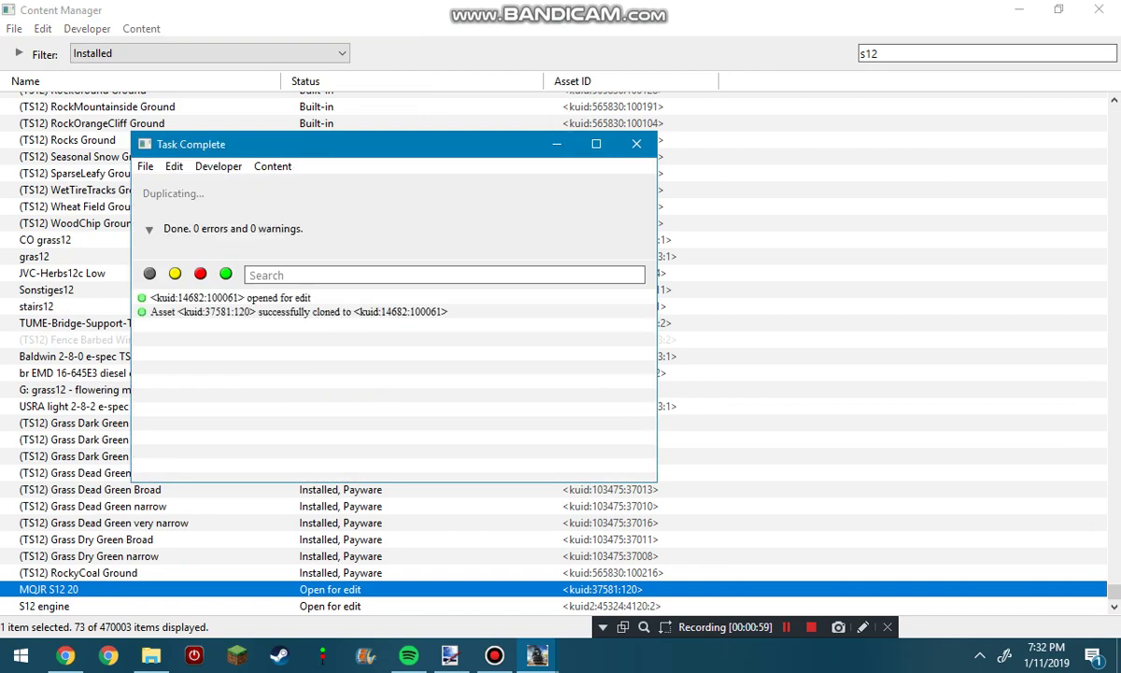
left_click(636, 143)
Filter the asset list to Today and clear the search text
left_click(187, 53)
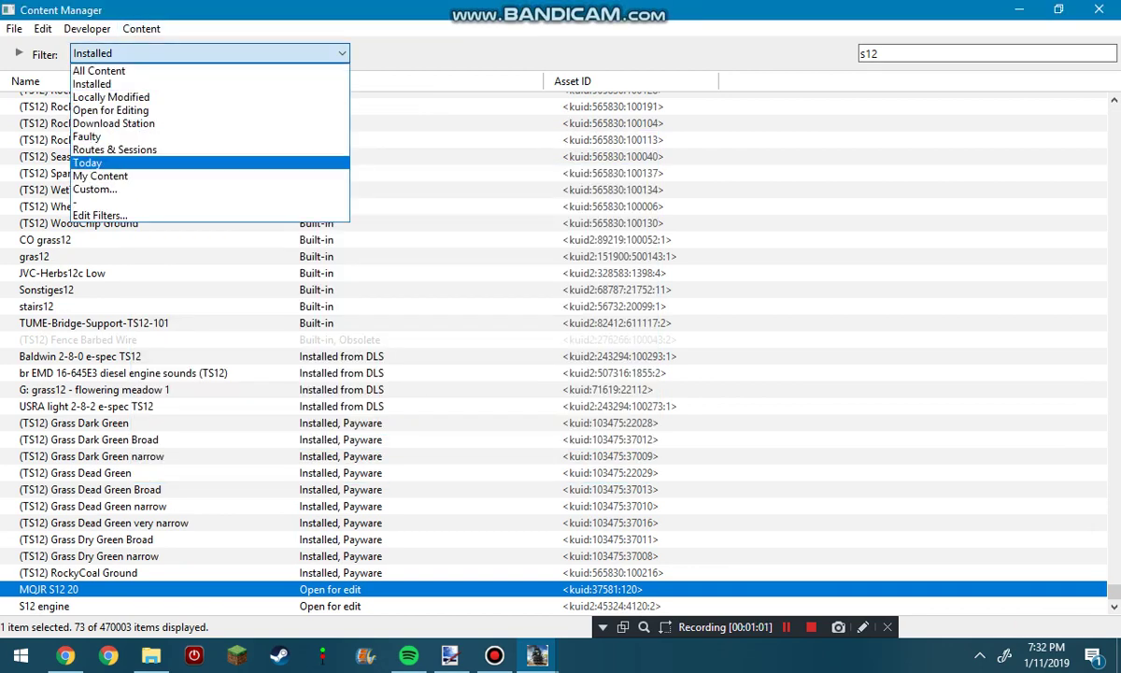
left_click(88, 162)
double_click(869, 54)
key("BackSpace")
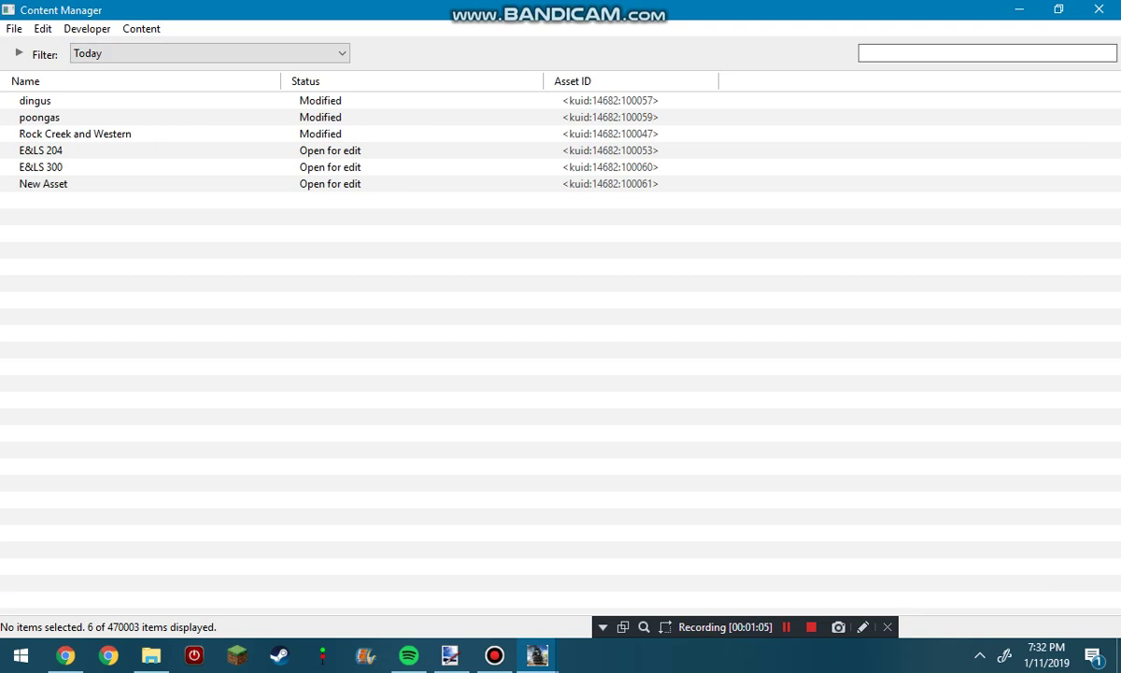
Show the cloned New Asset's files in Explorer
left_click(43, 184)
right_click(44, 184)
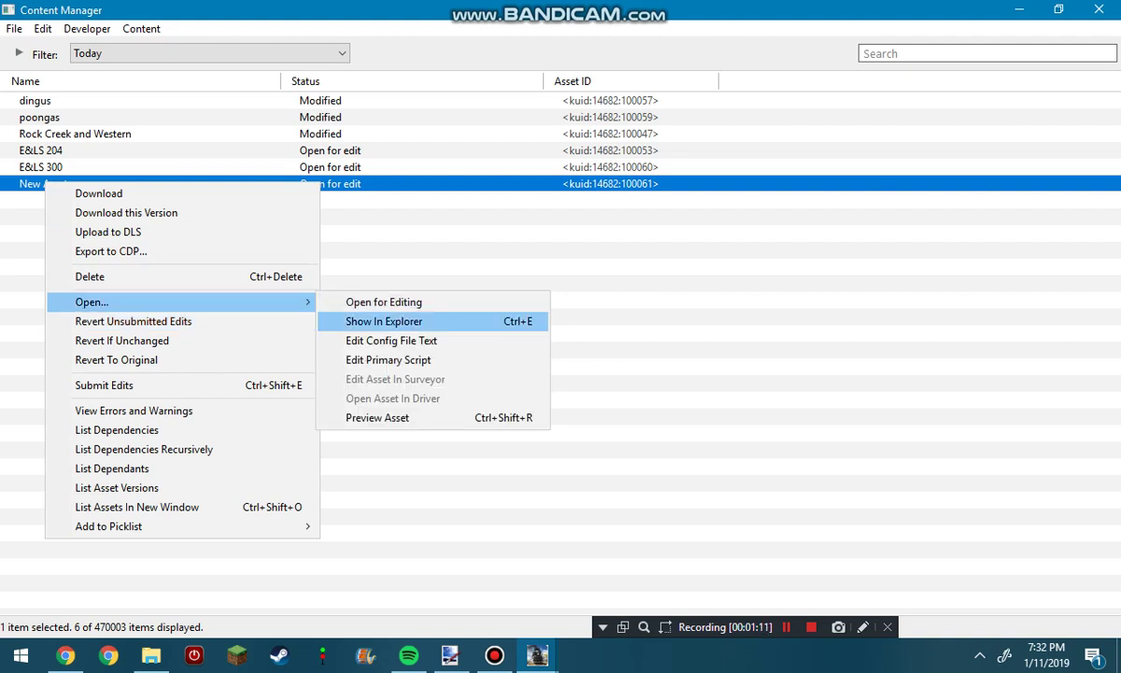
left_click(384, 320)
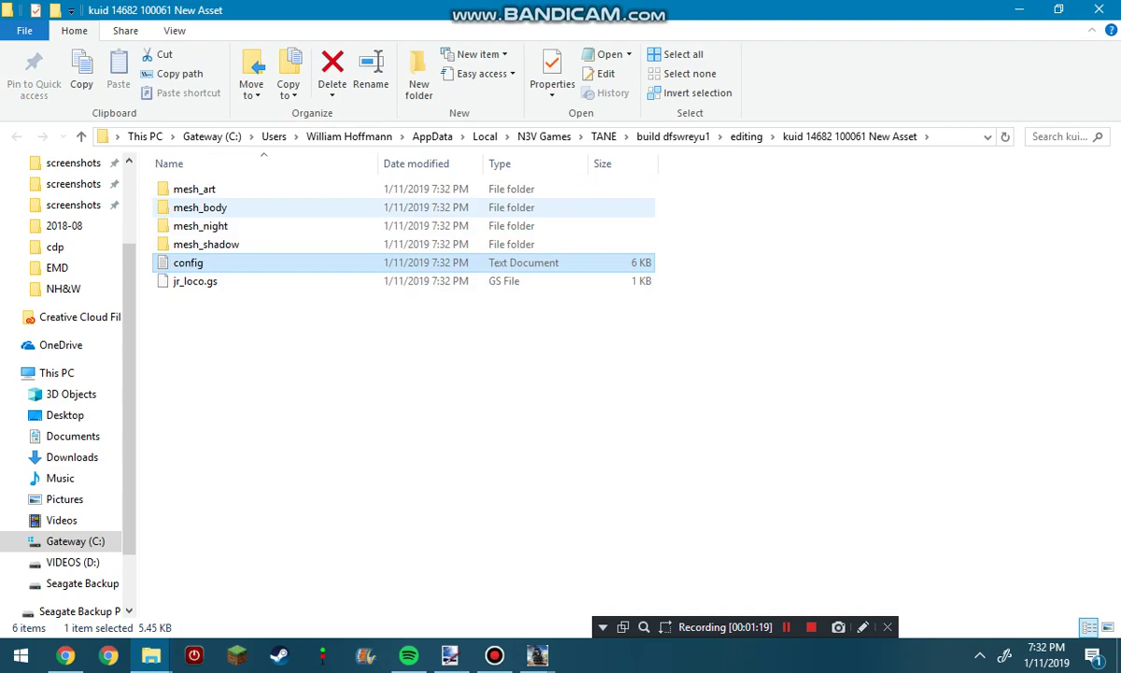
Open the main-bump image from the asset's mesh_body folder with paint.net
double_click(194, 189)
scroll(341, 446, "down", 4)
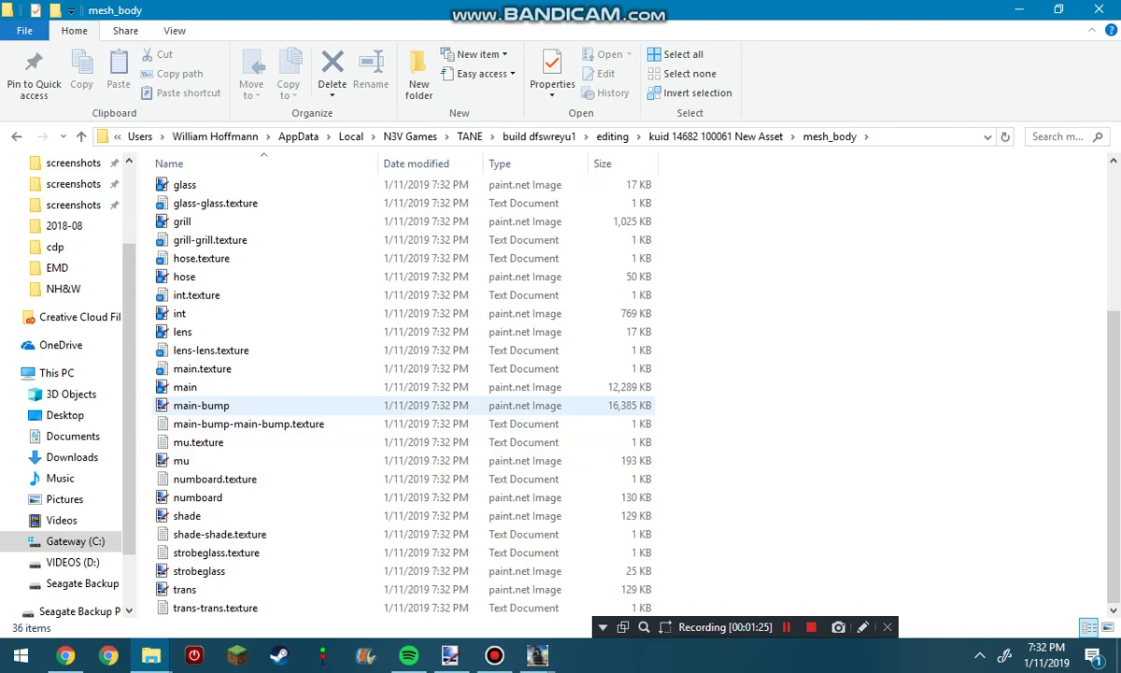
right_click(258, 405)
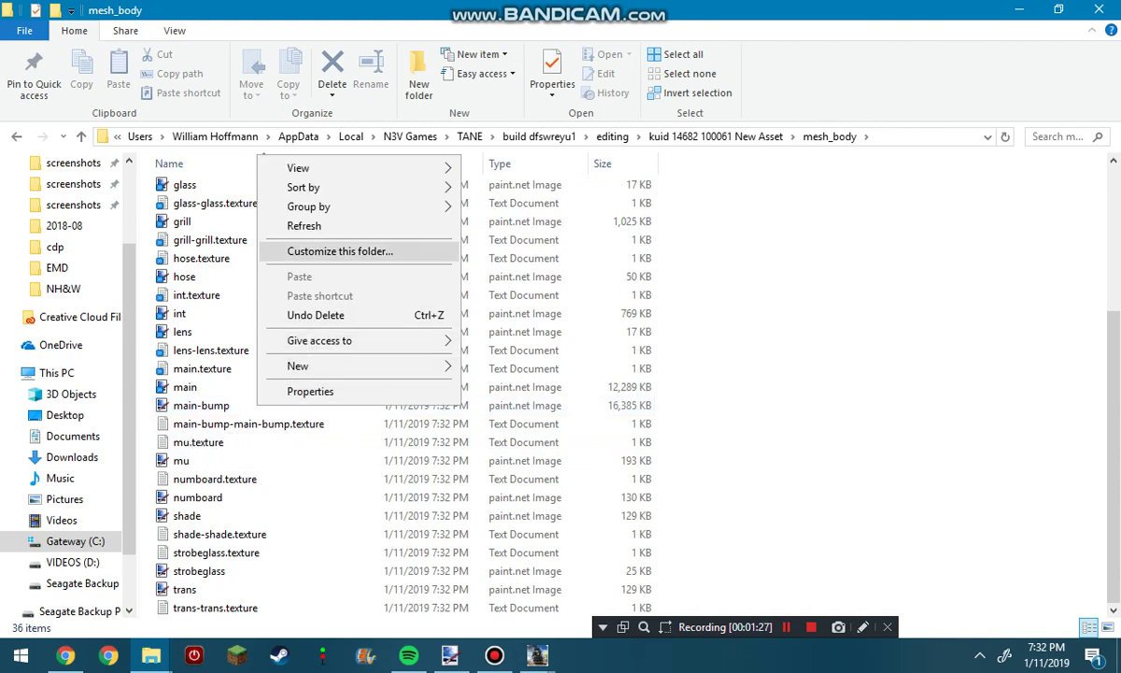
right_click(188, 406)
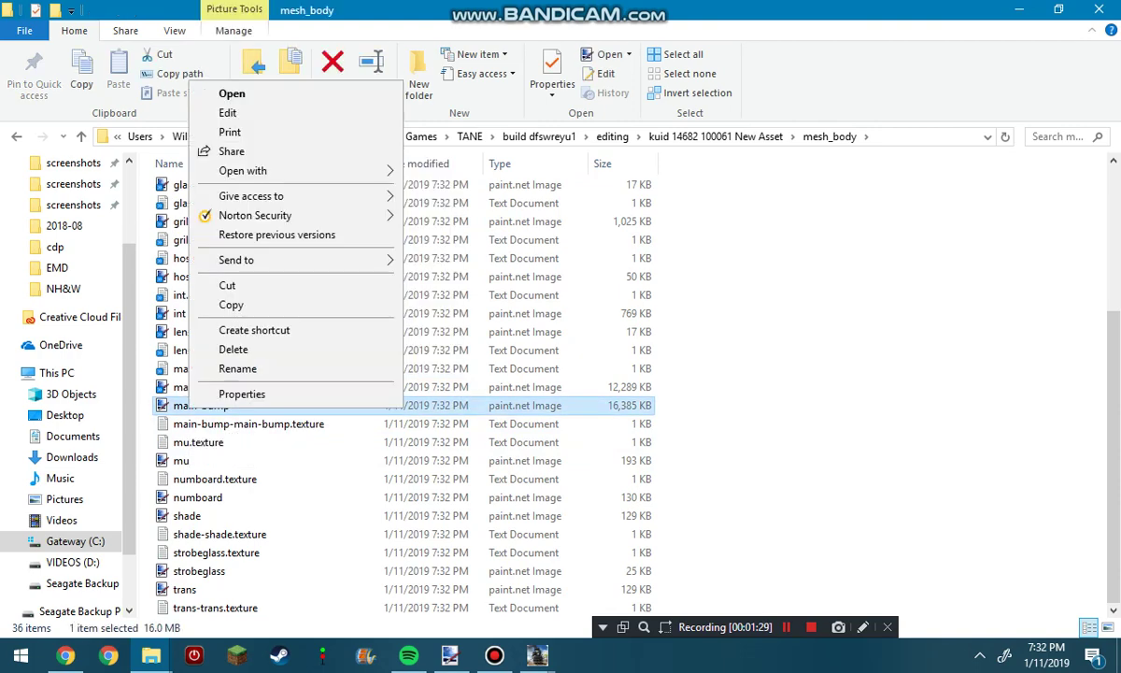
mouse_move(308, 170)
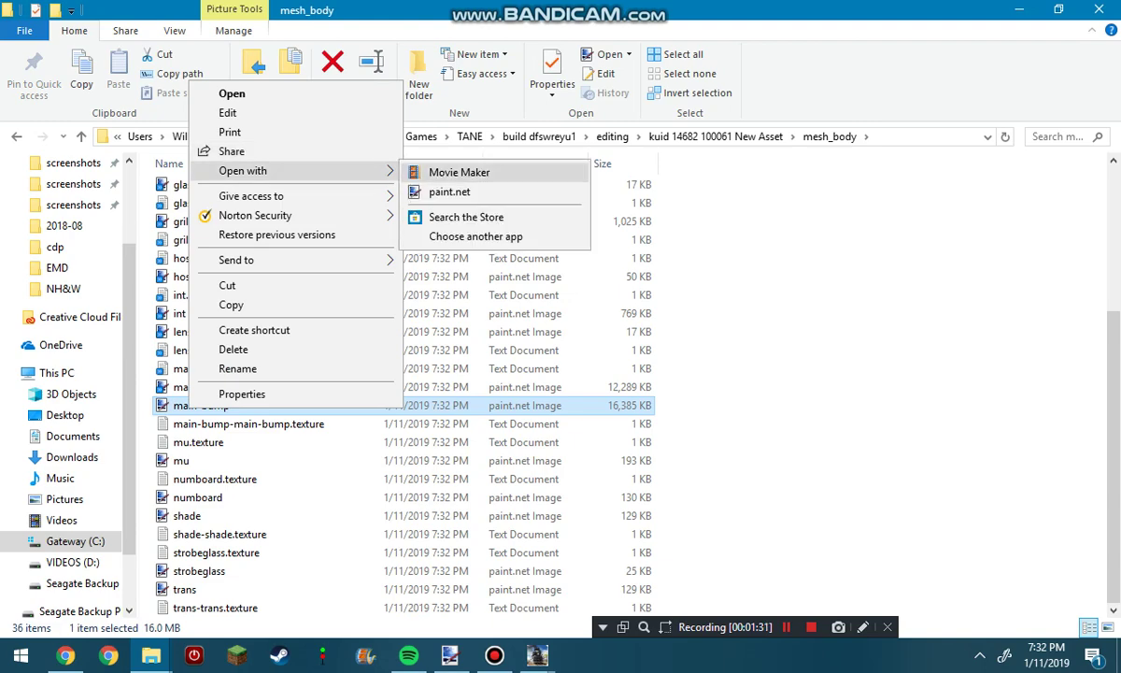
left_click(449, 192)
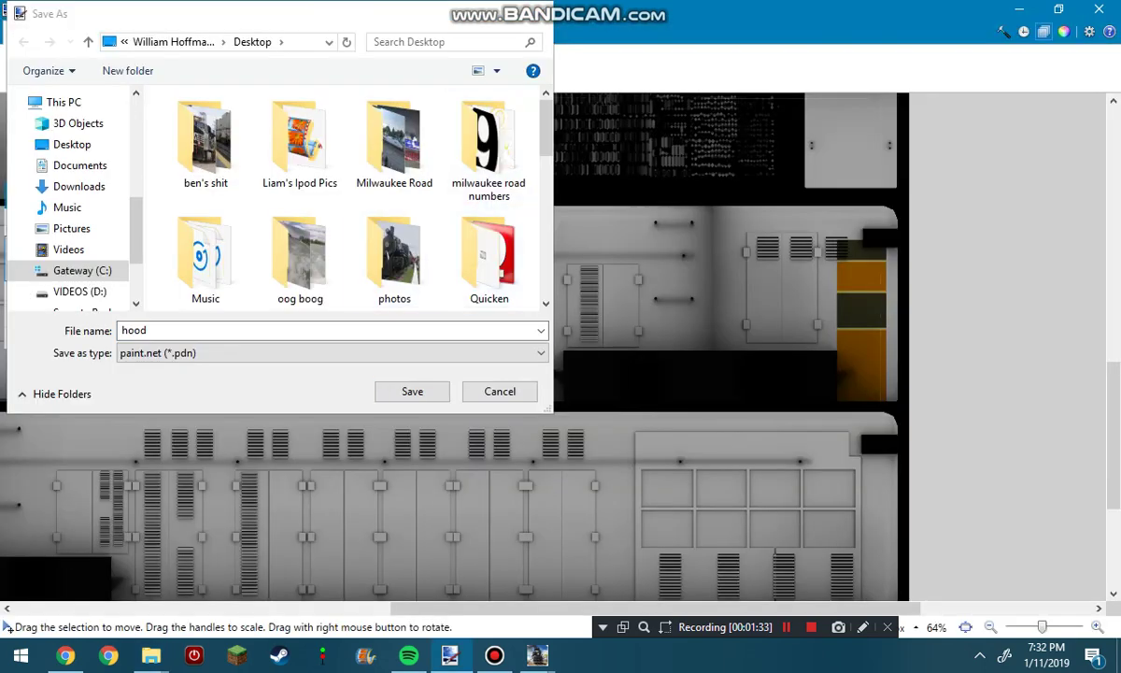
Save the pending image to the Desktop as hood in paint.net format, and bring up the main-bump image
key("Return")
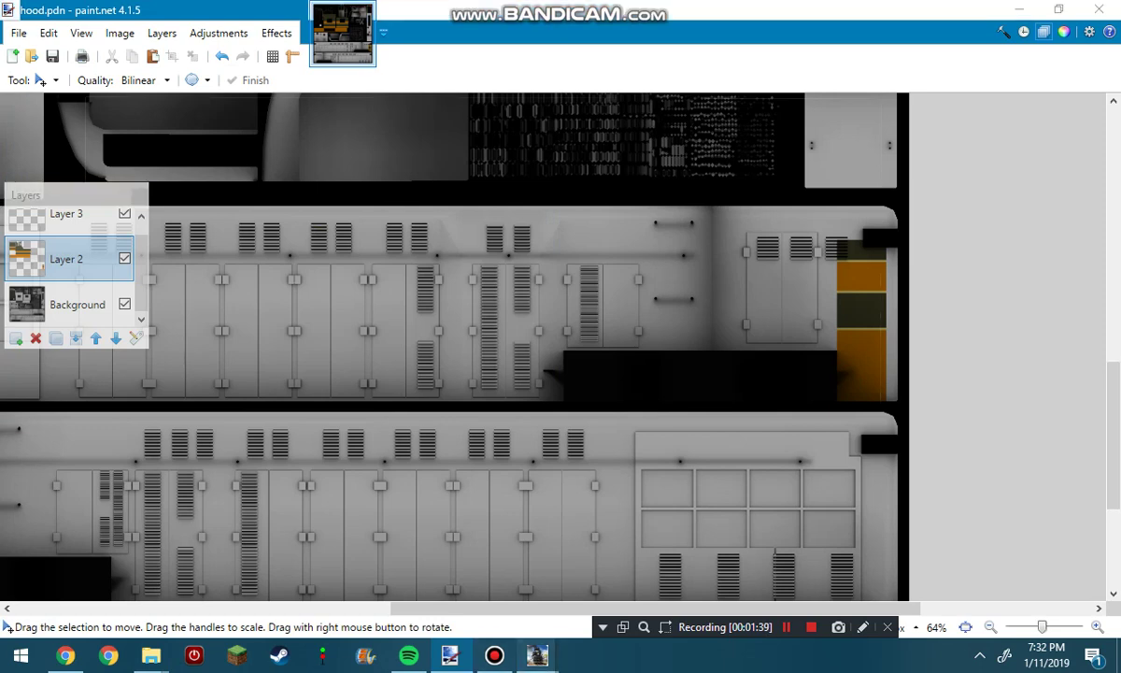
left_click(626, 572)
mouse_move(150, 654)
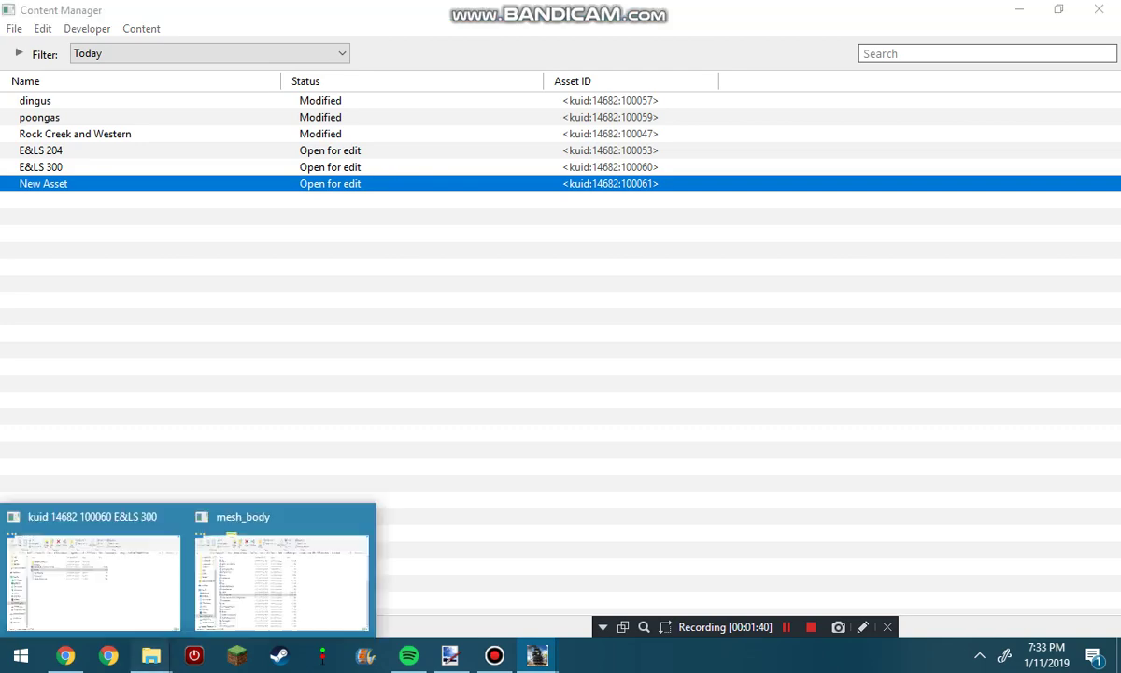
left_click(285, 560)
key("alt+Tab")
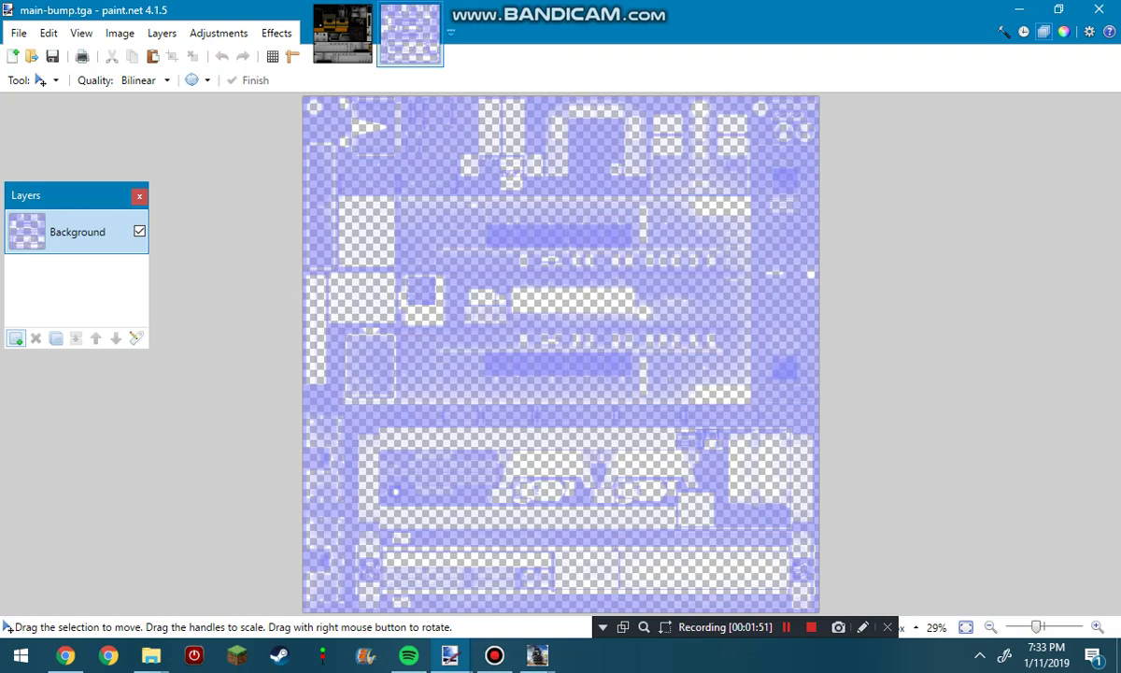
Add a new layer to main-bump, fill it with solid black, and place it beneath the Background layer
left_click(15, 339)
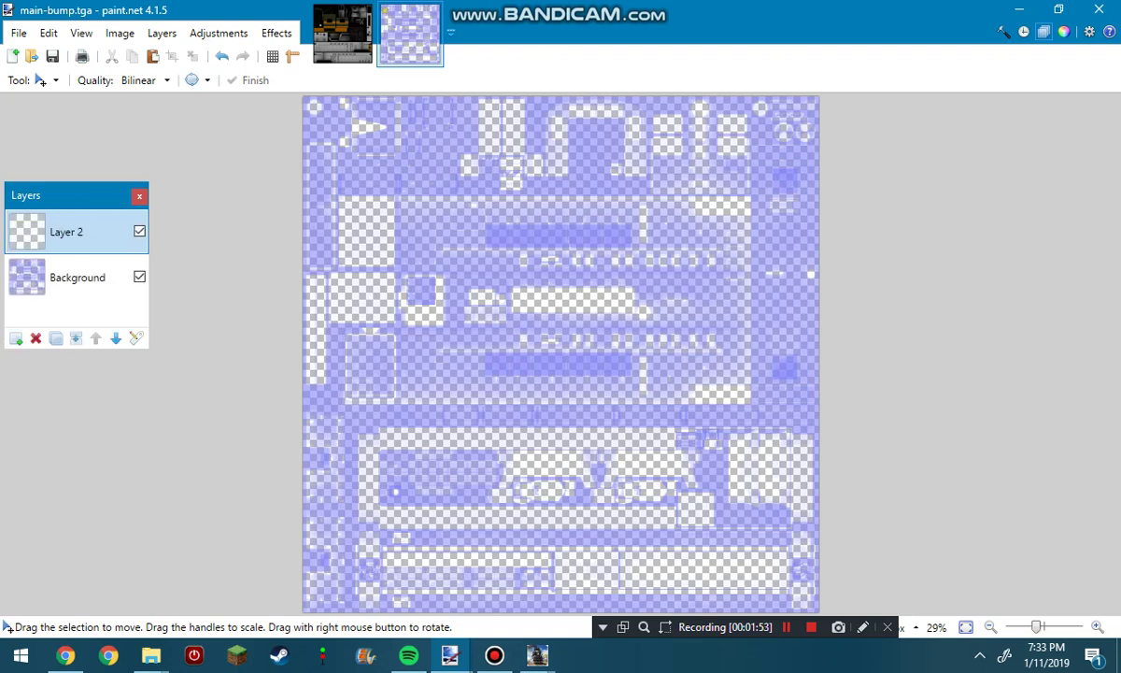
left_click(35, 80)
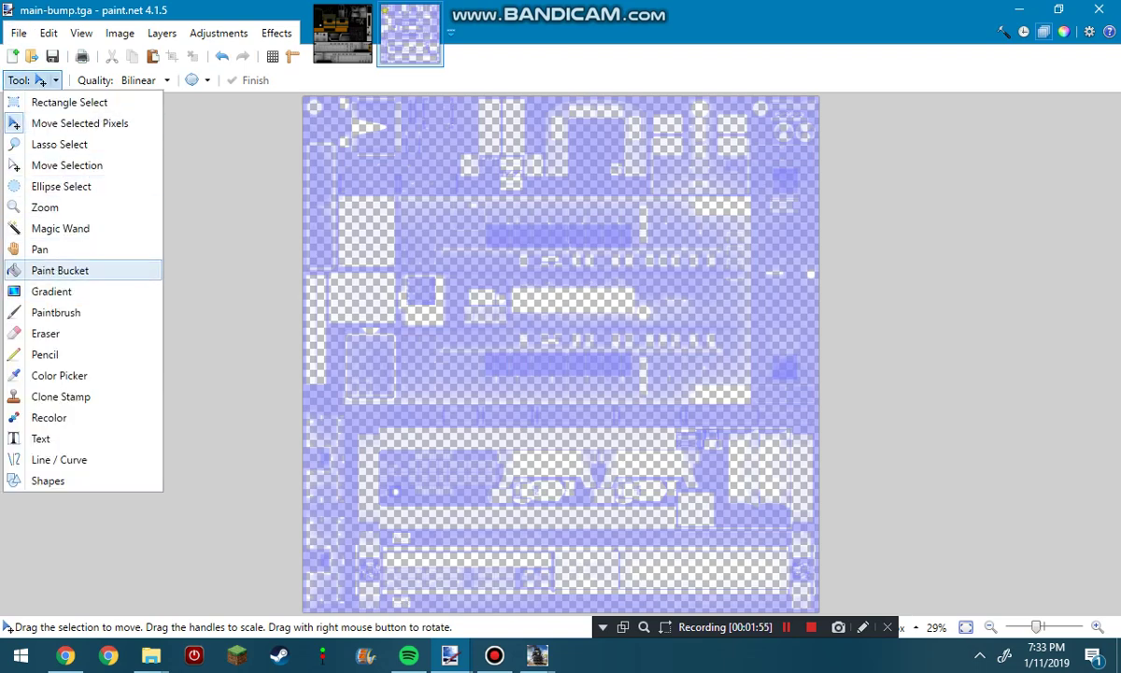
left_click(60, 270)
left_click(454, 278)
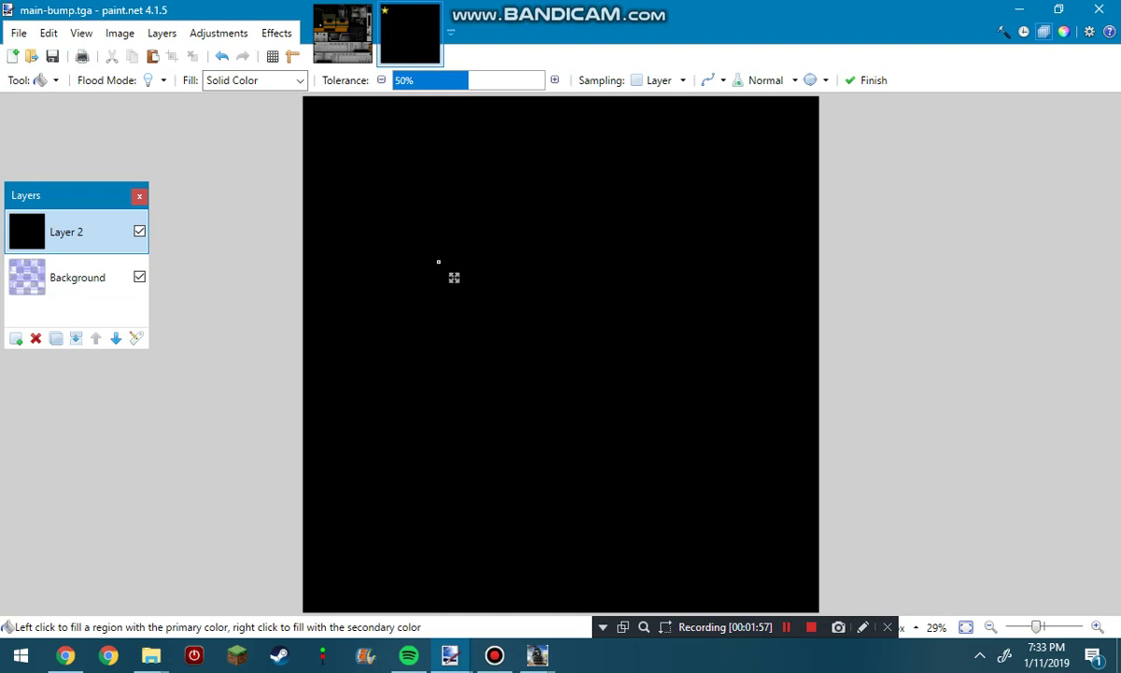
left_click_drag(77, 278, 77, 227)
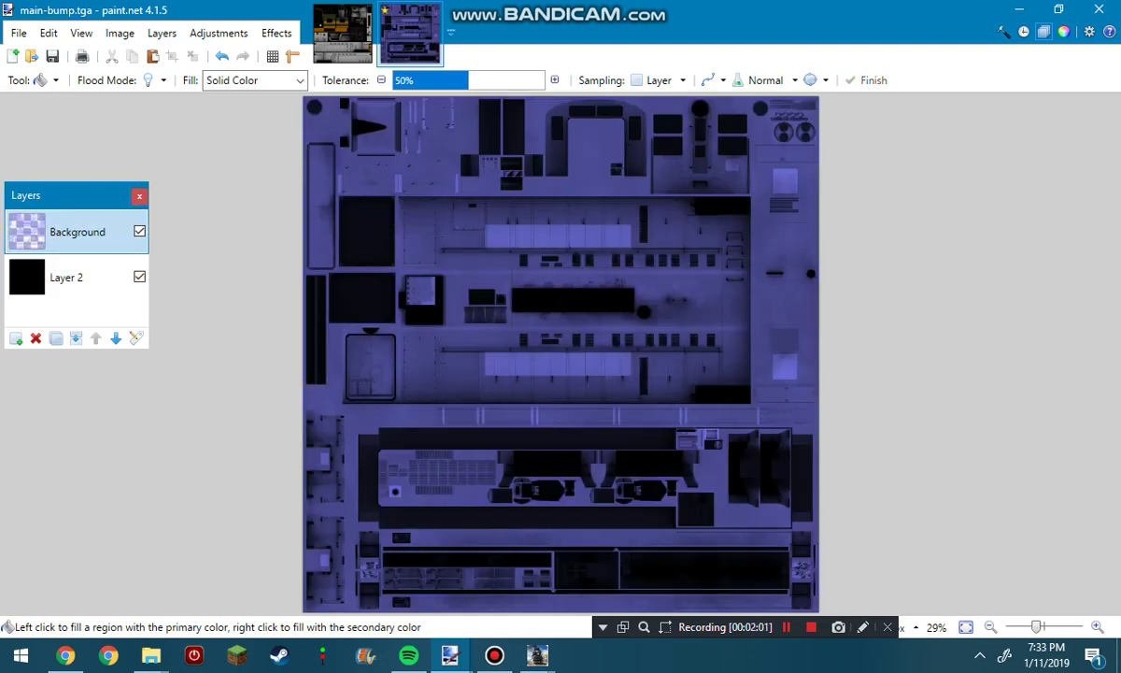
Set the Background layer's saturation to 0 and merge it down onto the black layer
left_click(218, 33)
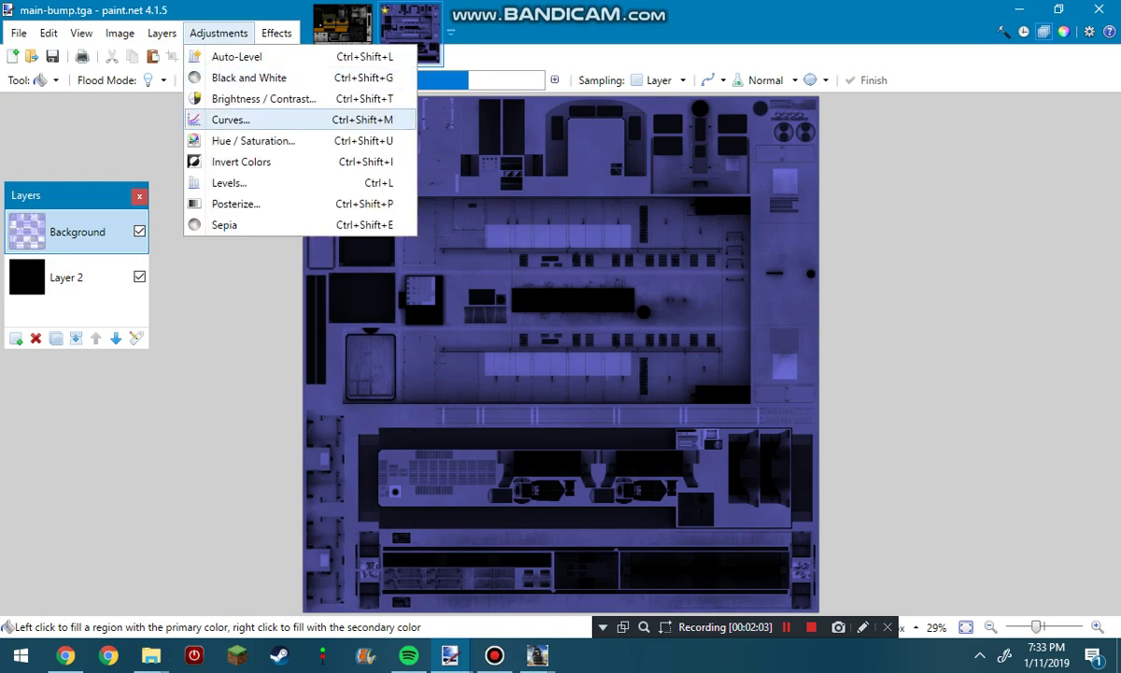
left_click(253, 140)
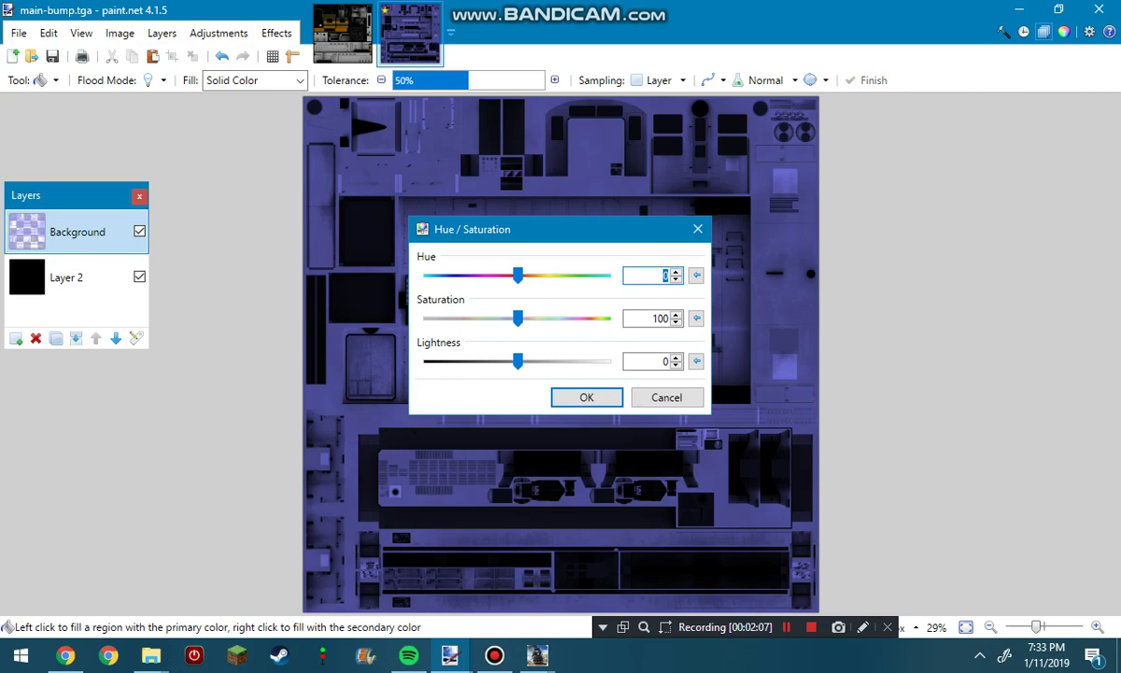
left_click_drag(518, 318, 423, 318)
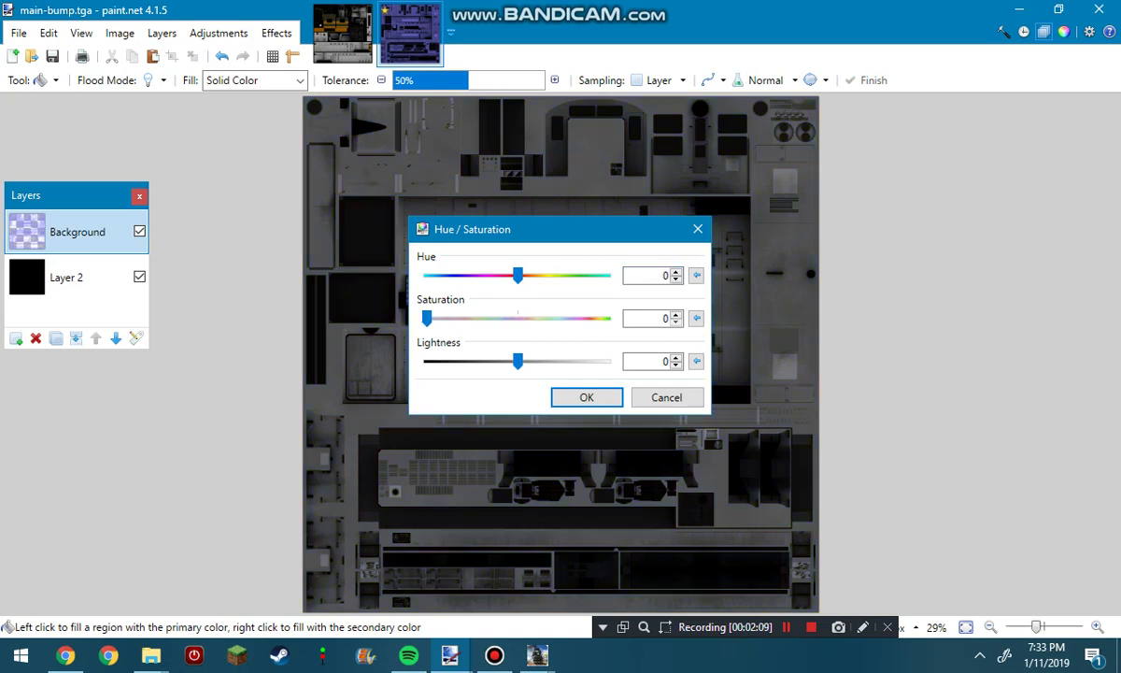
left_click(586, 397)
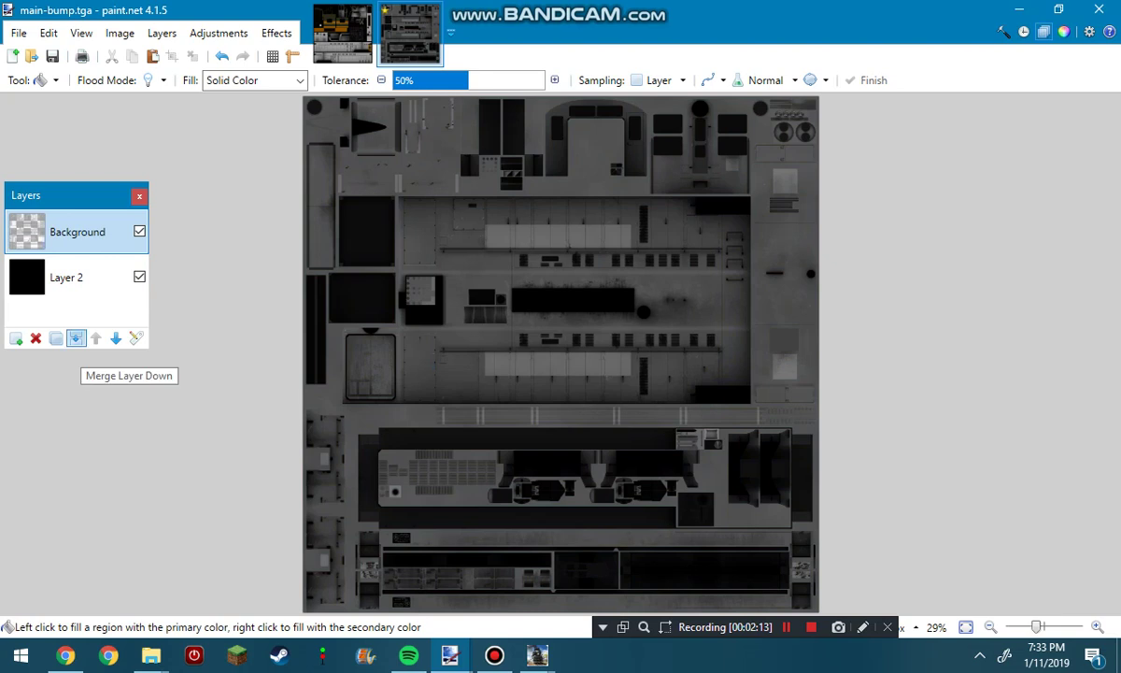
left_click(75, 338)
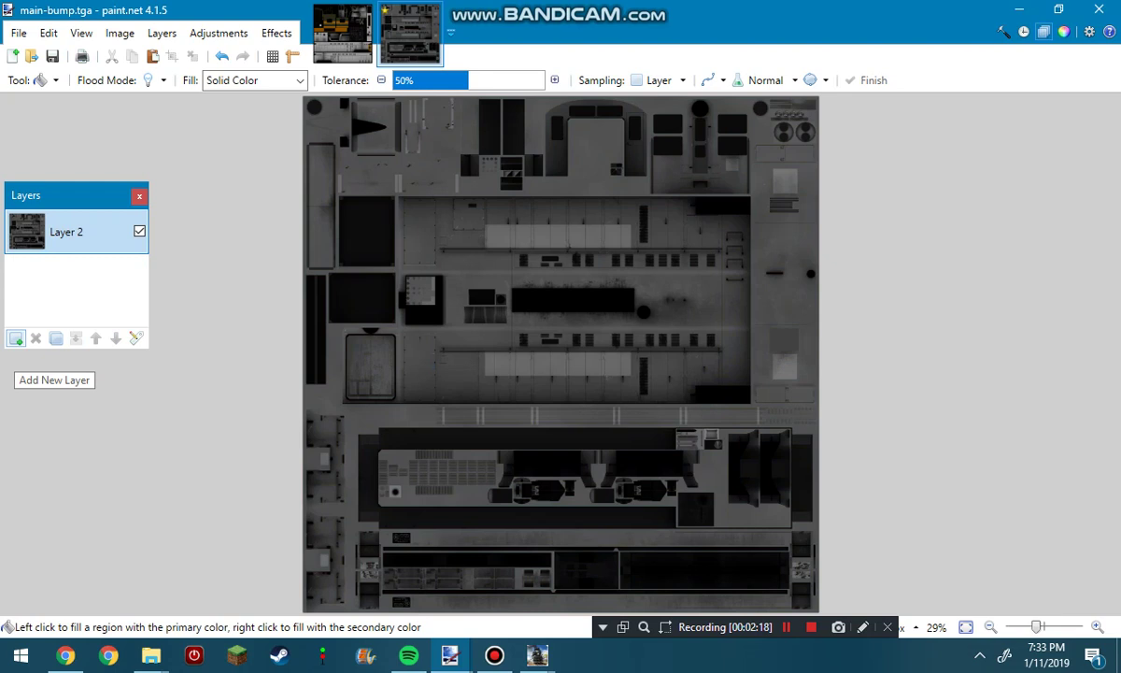
Add a new layer above the darkened texture and set its blending mode to Multiply at opacity 255
left_click(15, 339)
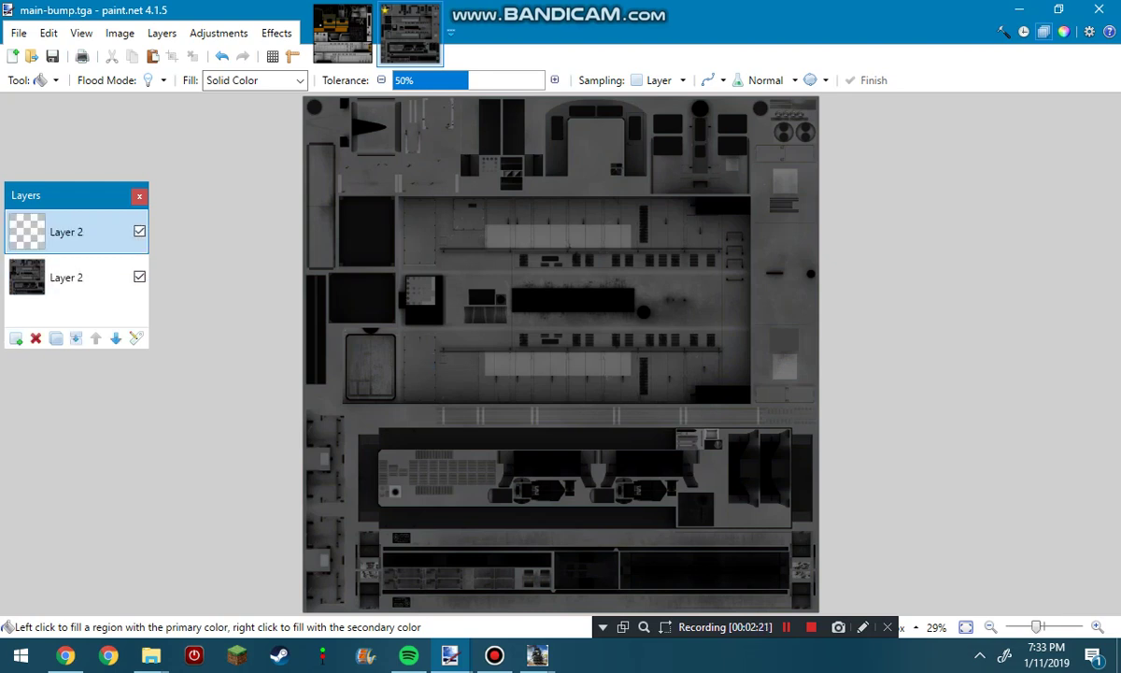
left_click(135, 339)
left_click(549, 336)
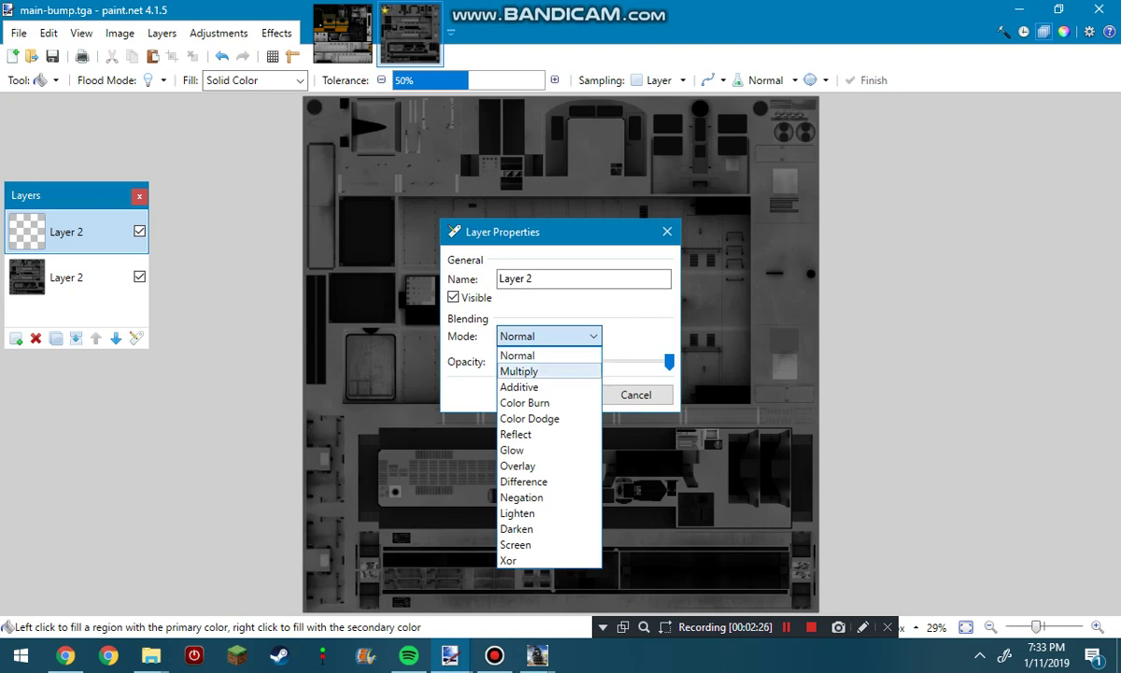
left_click(523, 371)
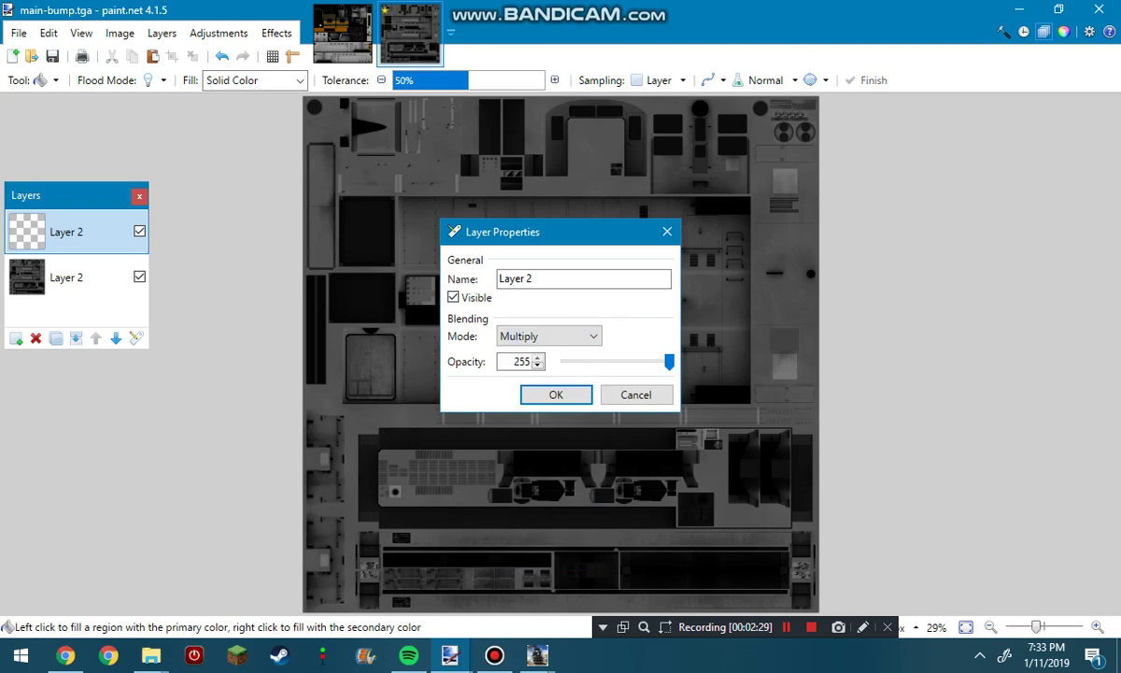
left_click(556, 395)
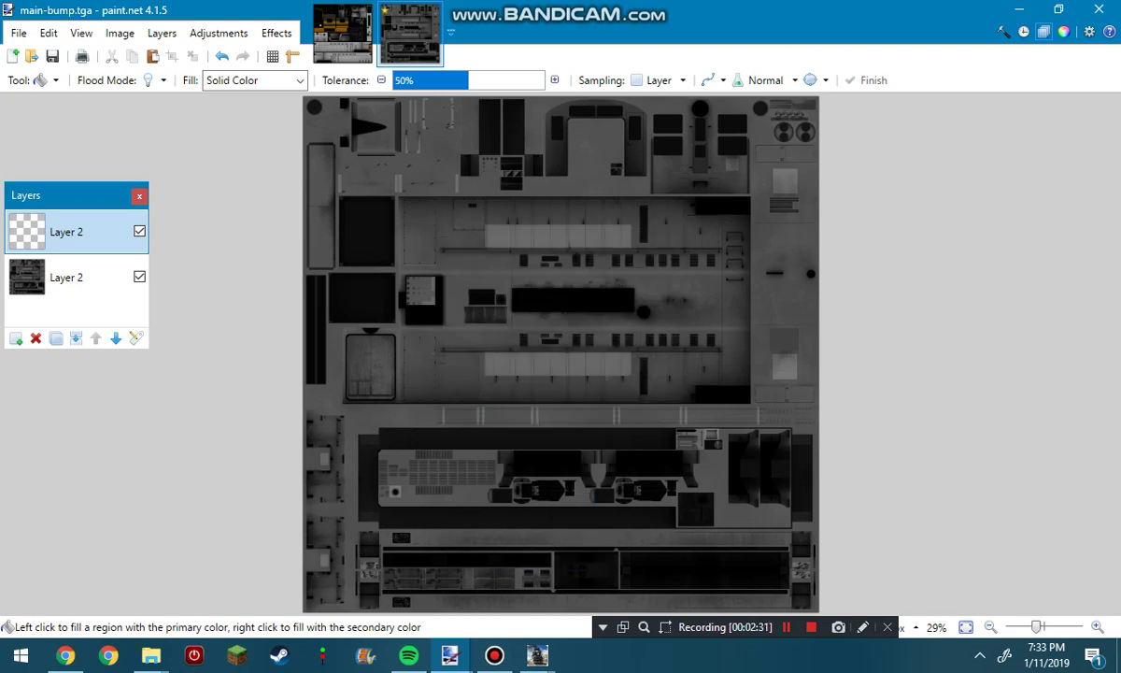
Scribble light red test strokes across the lower hood side on the Multiply layer with the Paintbrush at width 4
left_click(42, 80)
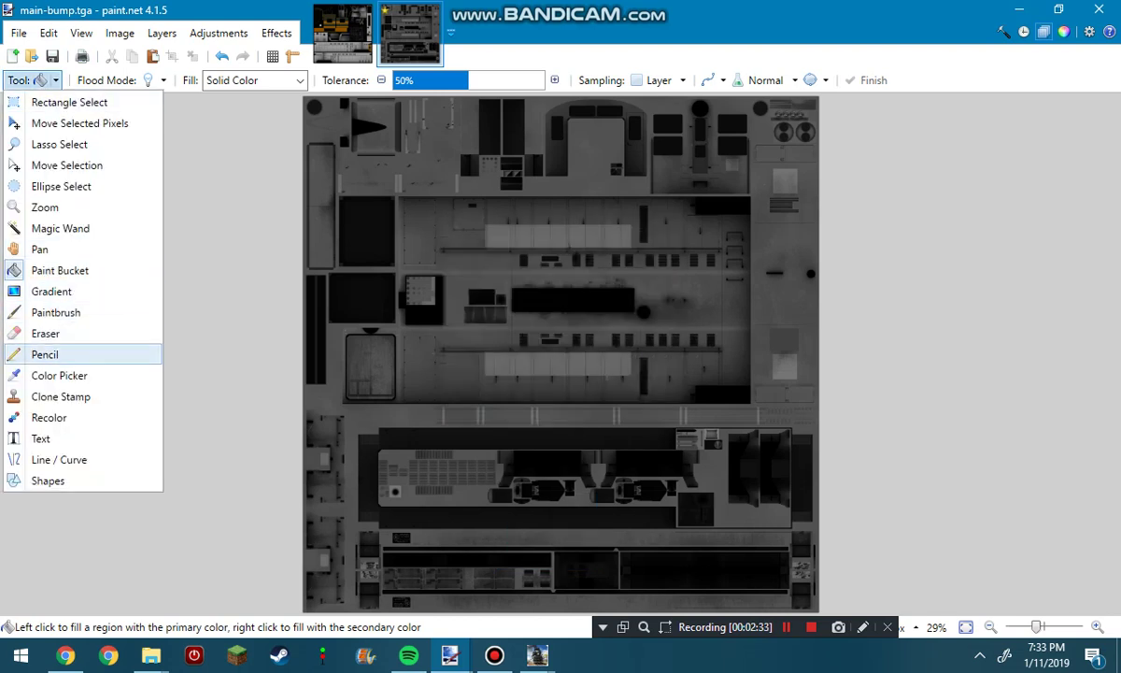
left_click(56, 312)
left_click(1065, 32)
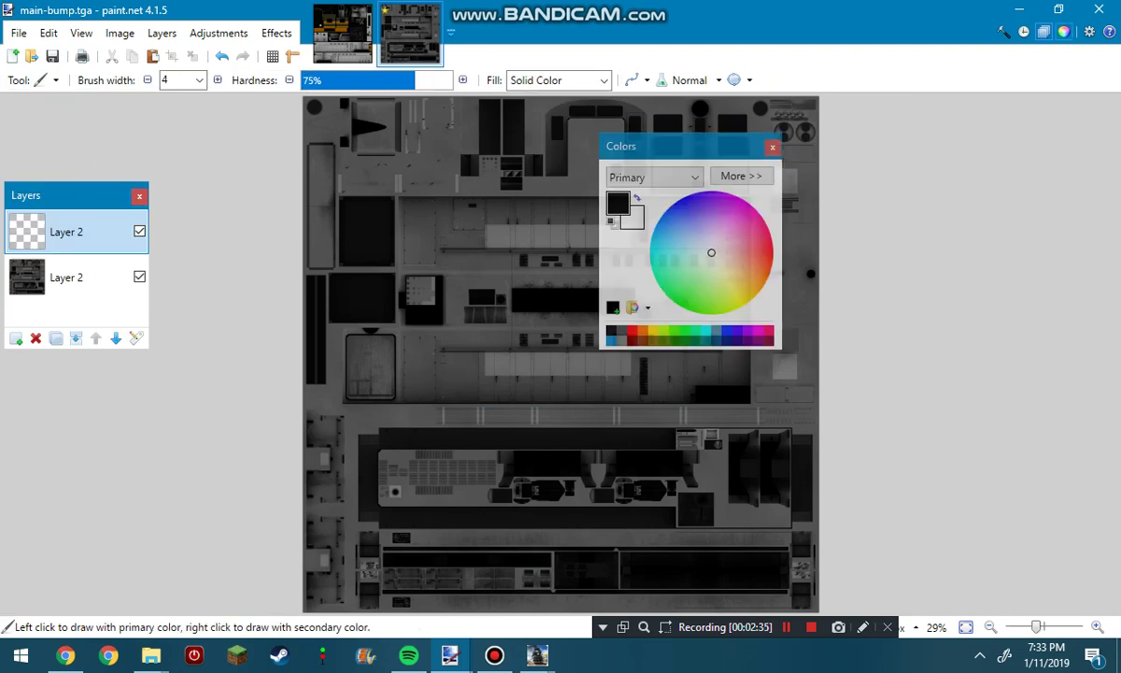
left_click(773, 253)
left_click(763, 254)
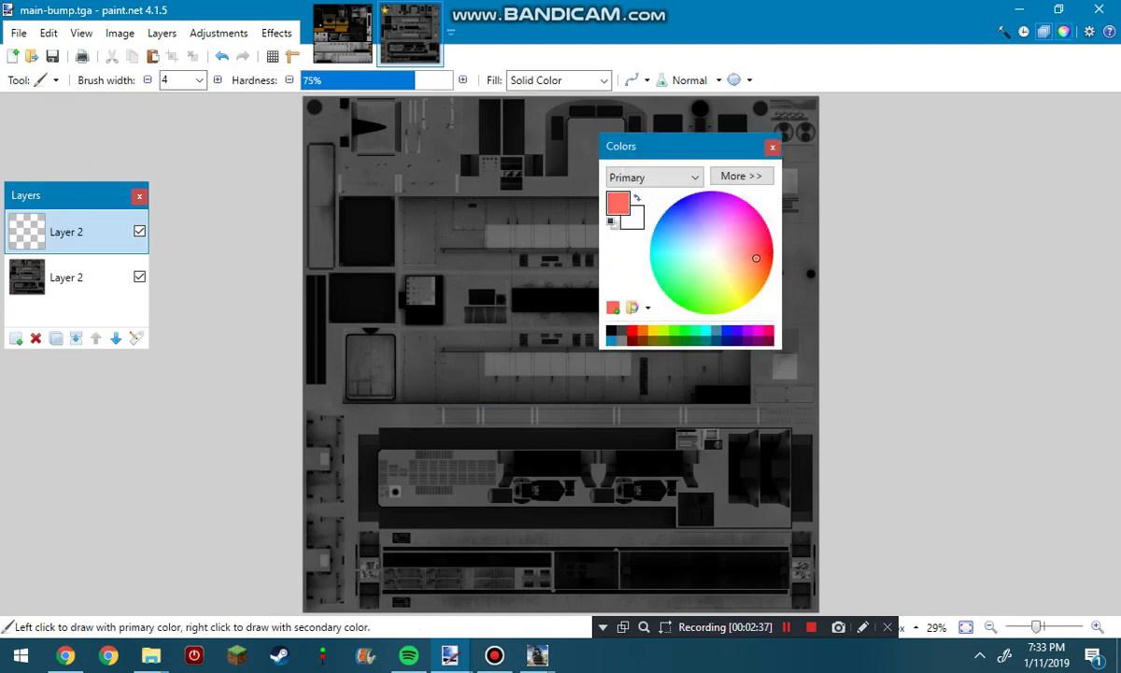
key("F8")
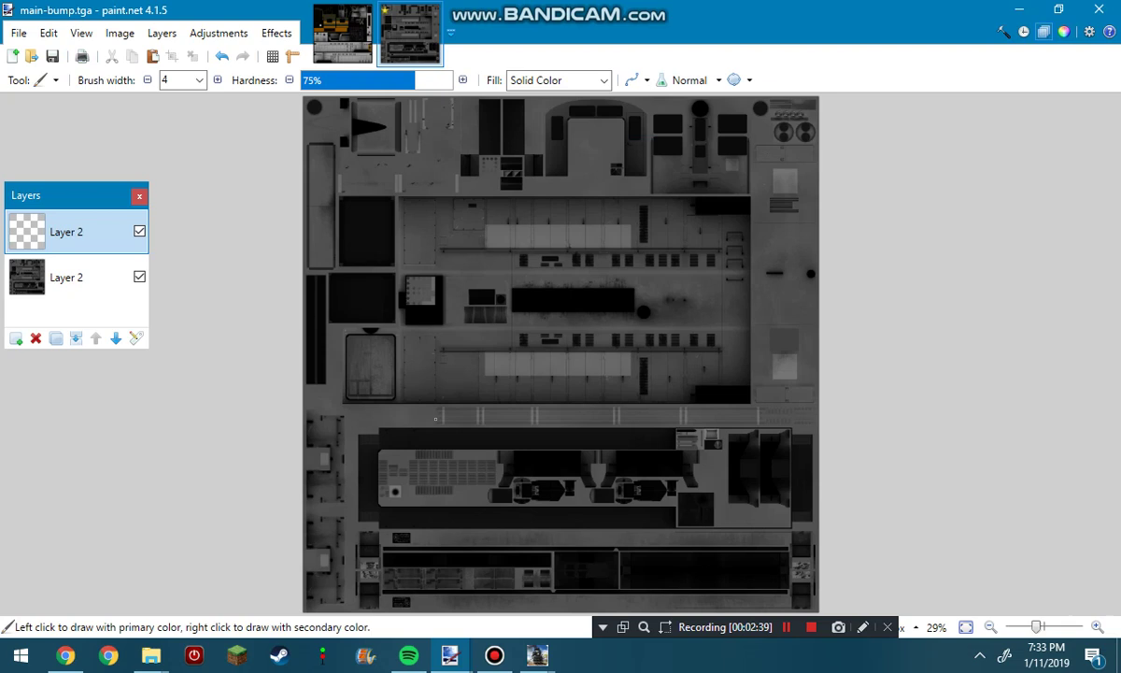
mouse_move(435, 419)
left_mouse_down()
mouse_move(472, 348)
mouse_move(570, 346)
mouse_move(475, 376)
mouse_move(579, 347)
mouse_move(383, 348)
mouse_move(530, 386)
left_mouse_up()
Examine up close how the red strokes blend with the panel and door detail of the hood side
scroll(530, 383, "up", 12)
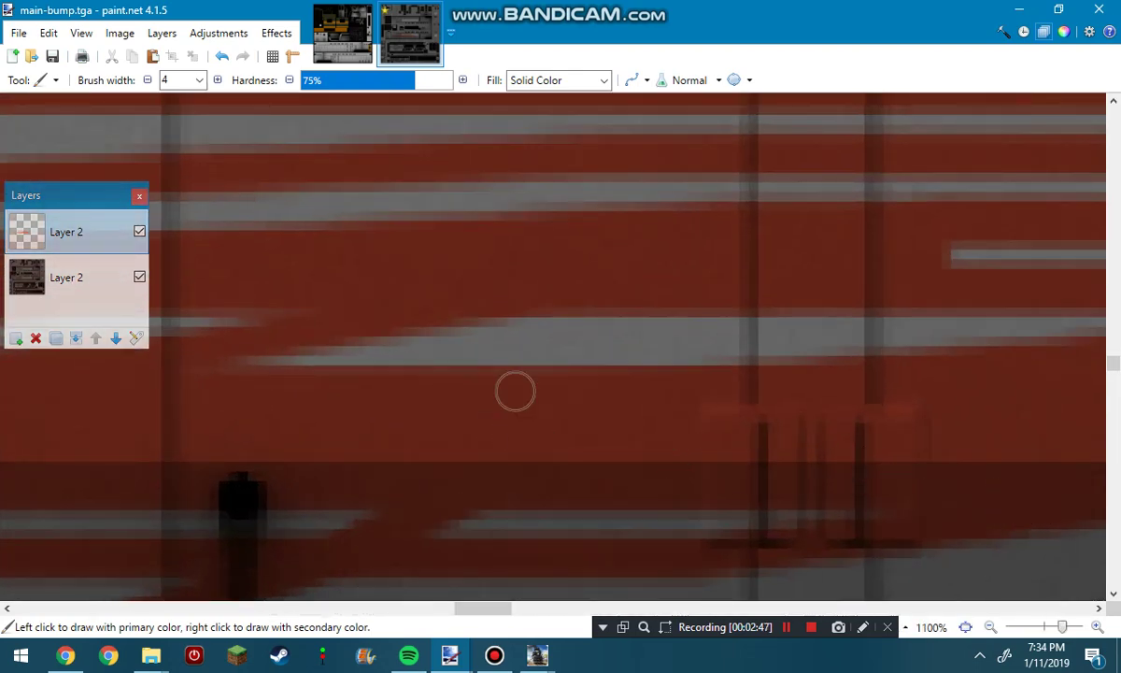
mouse_move(516, 390)
left_mouse_down()
mouse_move(502, 351)
mouse_move(480, 345)
mouse_move(518, 318)
mouse_move(802, 298)
mouse_move(899, 317)
mouse_move(1020, 222)
mouse_move(523, 222)
mouse_move(162, 237)
mouse_move(23, 172)
mouse_move(369, 253)
mouse_move(485, 183)
left_mouse_up()
scroll(802, 299, "right", 3)
scroll(746, 353, "down", 10)
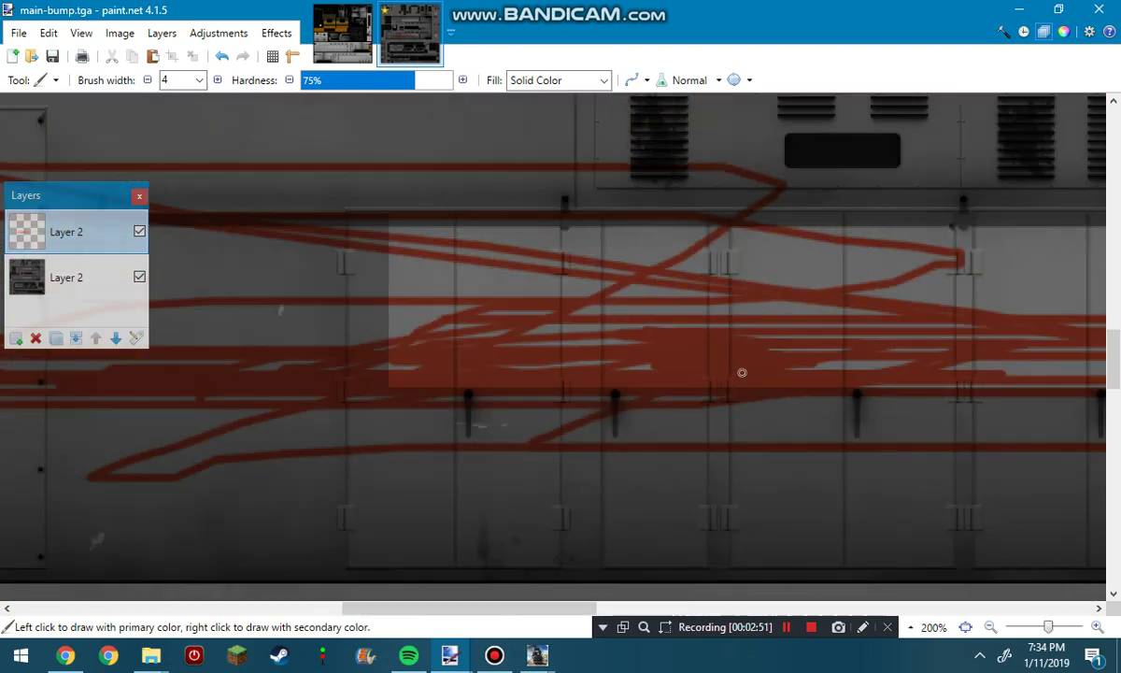
scroll(742, 478, "up", 1)
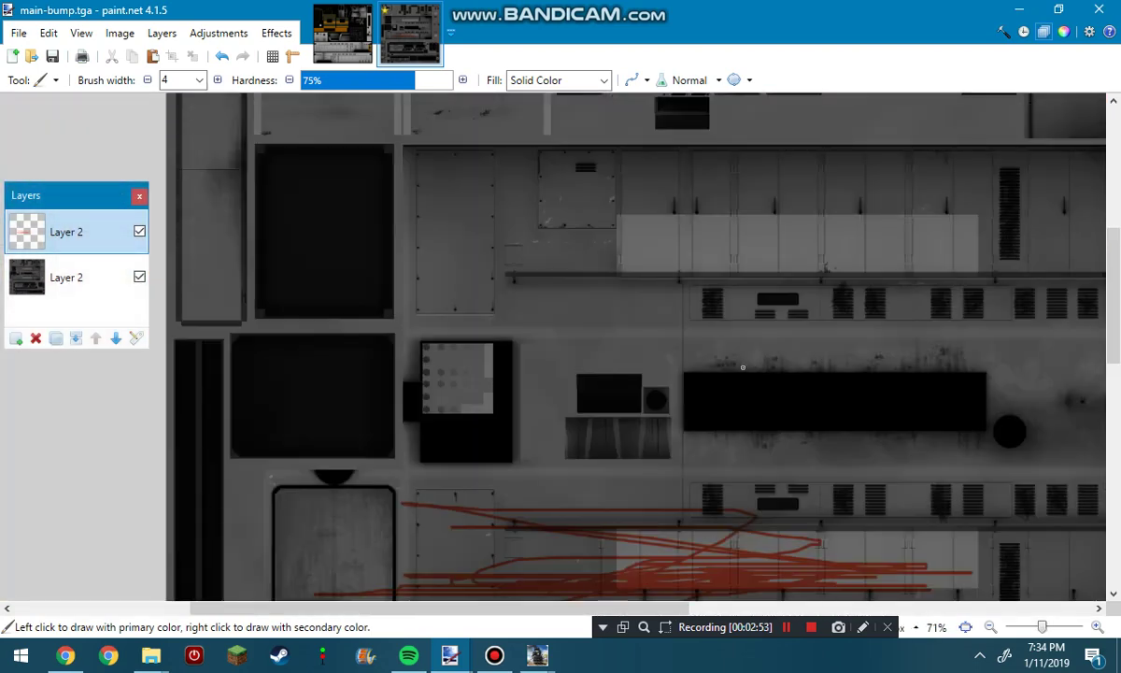
scroll(743, 367, "down", 4)
scroll(891, 402, "up", 2)
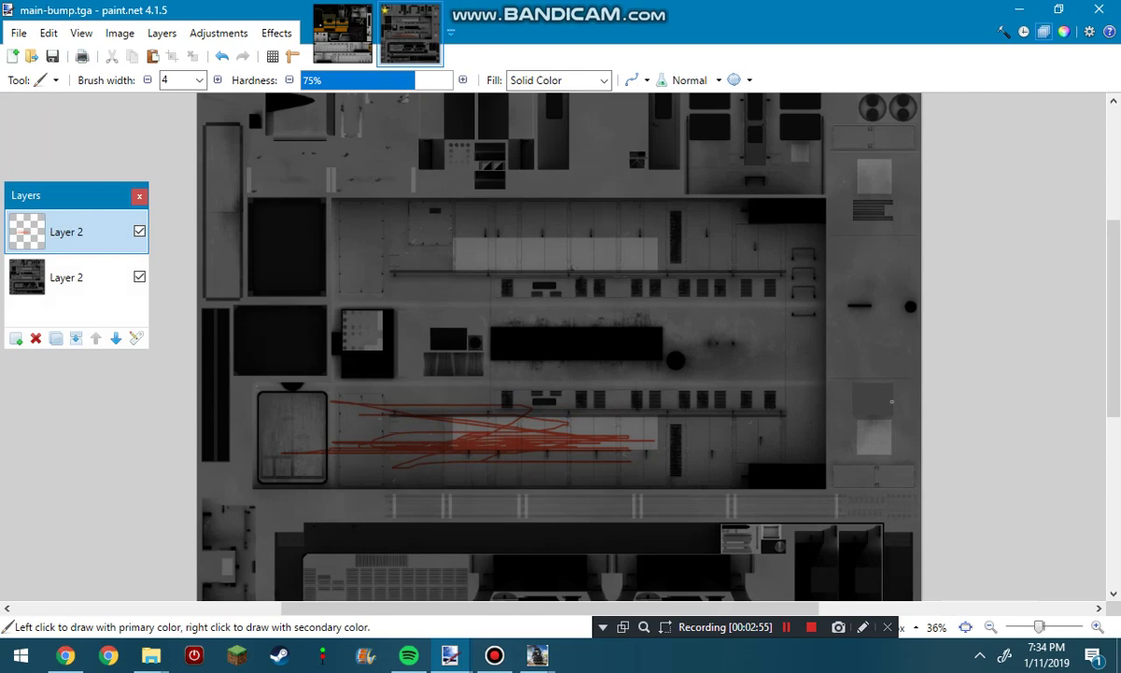
scroll(892, 402, "up", 1)
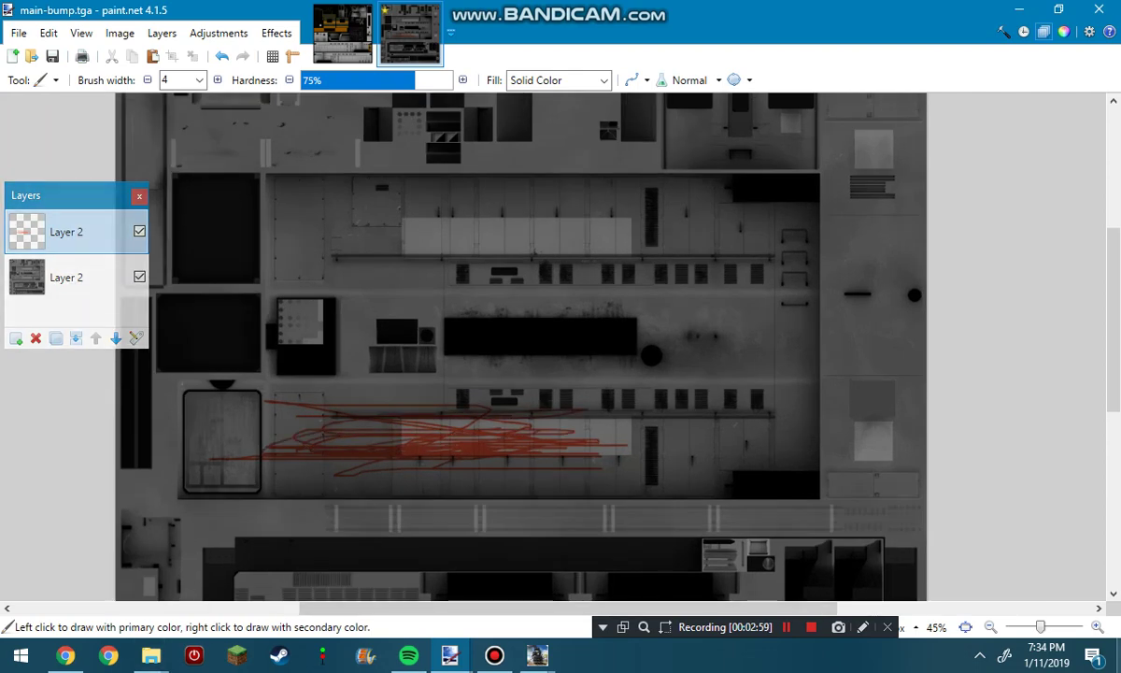
Restore the second red main-bump image from the Recycle Bin to the desktop and open it in paint.net
key("super+d")
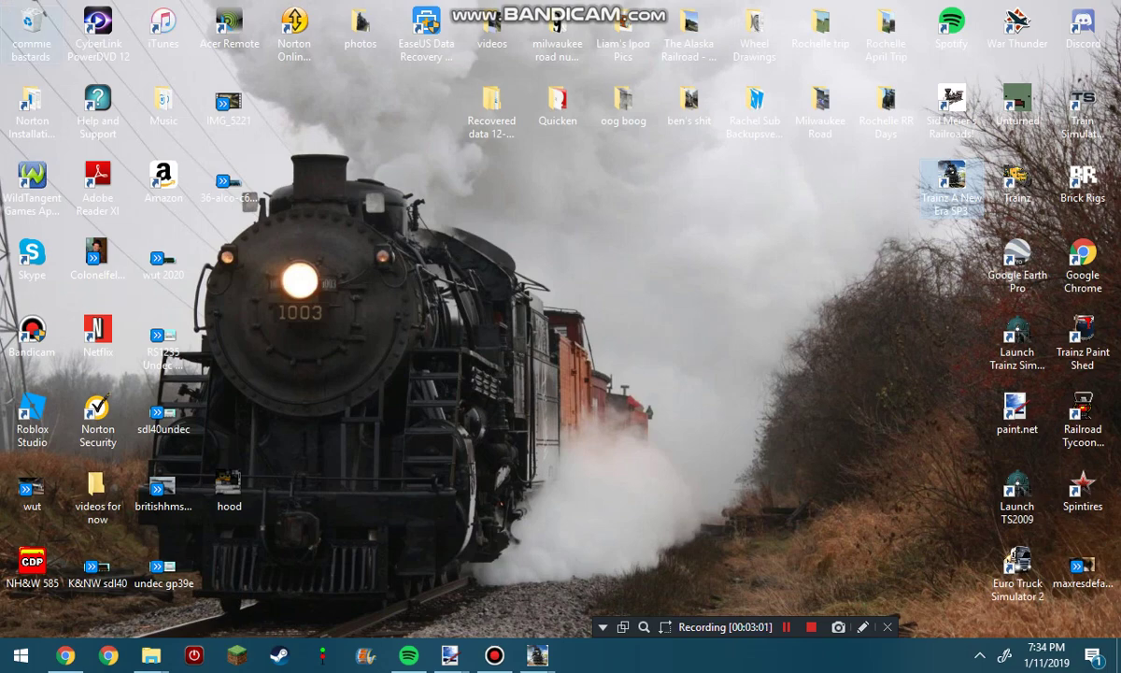
double_click(32, 28)
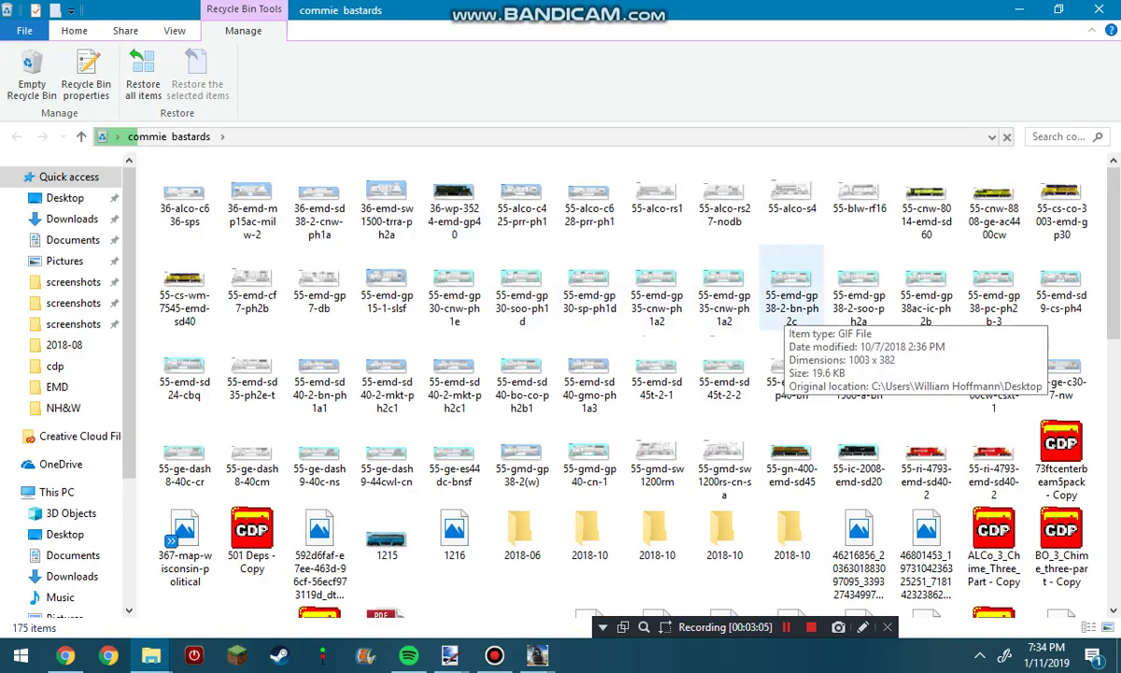
scroll(791, 309, "down", 6)
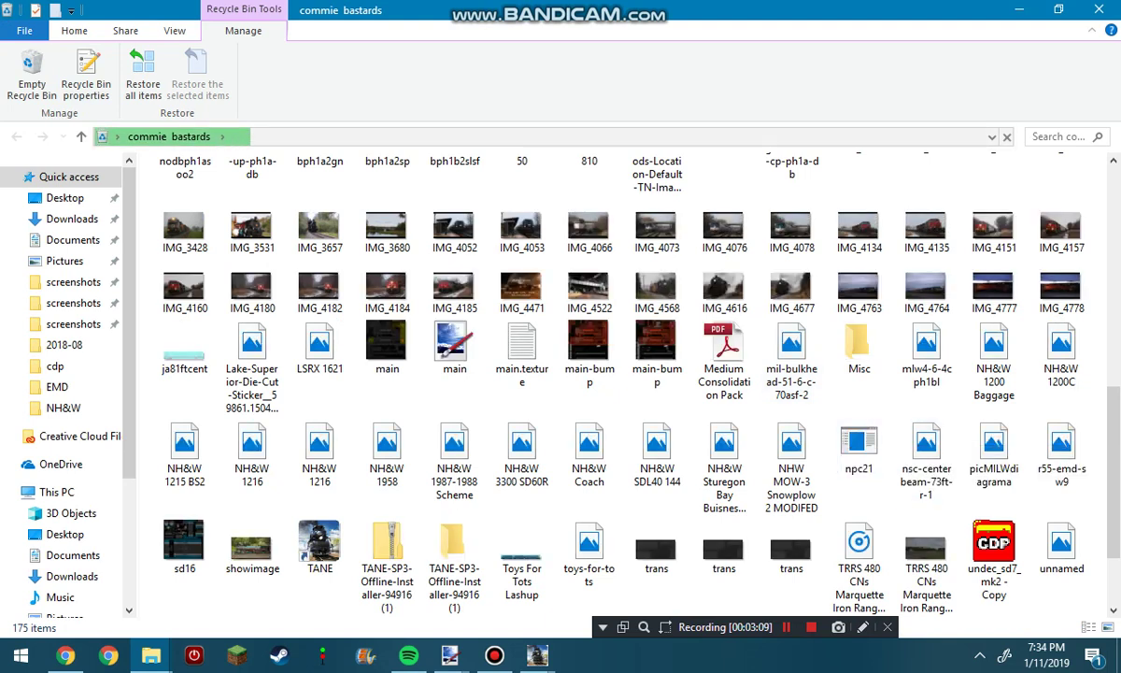
right_click(652, 354)
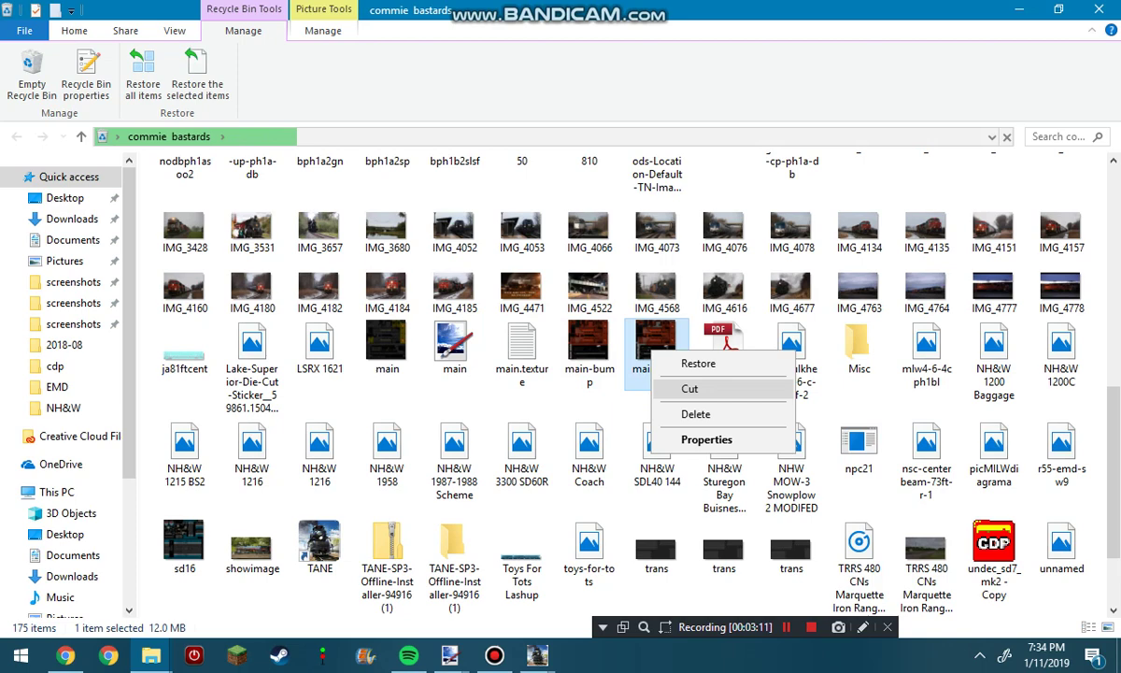
left_click(698, 363)
left_click(1119, 655)
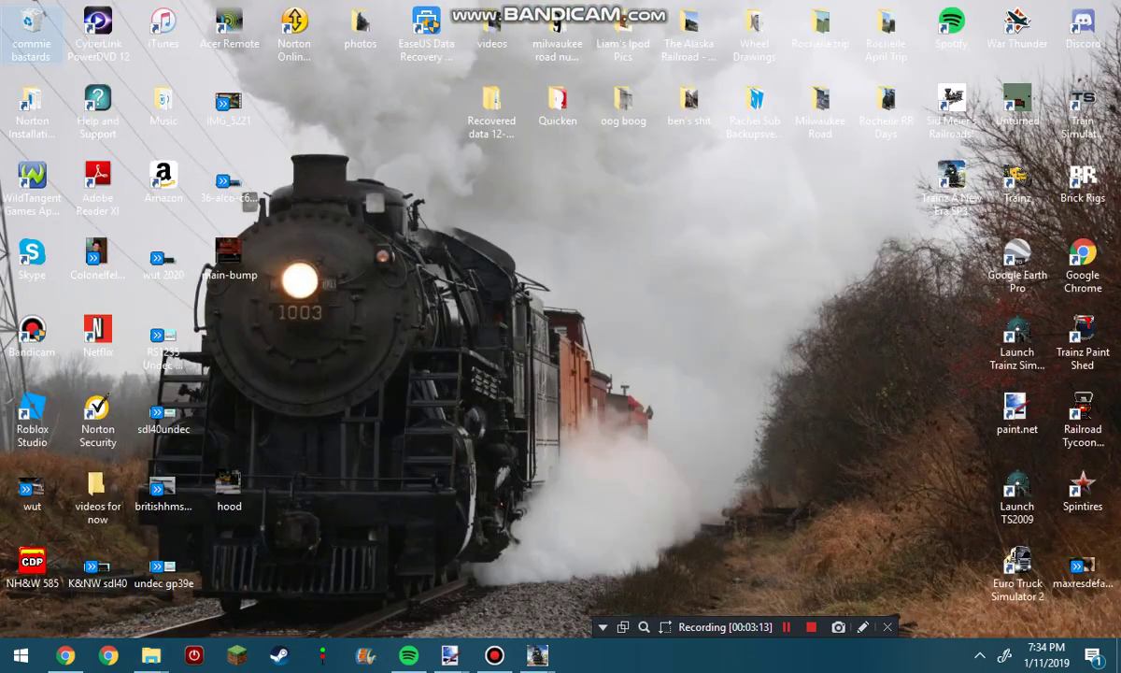
double_click(228, 254)
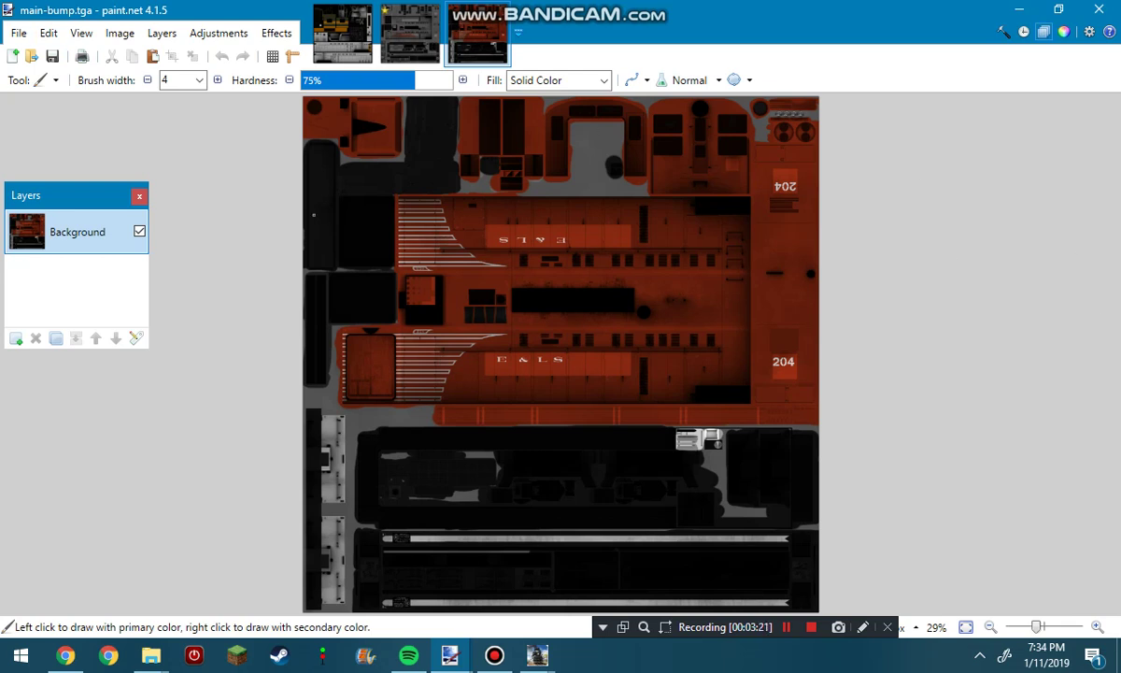
Start saving the red main-bump image under a new name, and copy the mesh_body folder's path from File Explorer
left_click(18, 33)
left_click(42, 185)
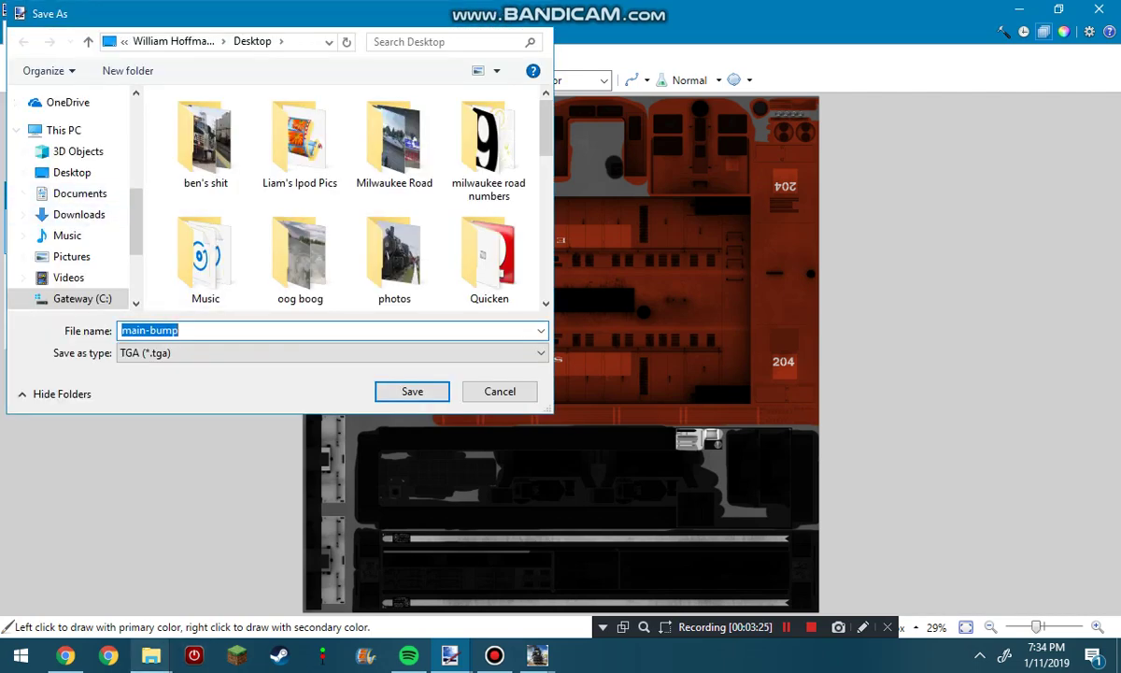
left_click(151, 655)
left_click(550, 517)
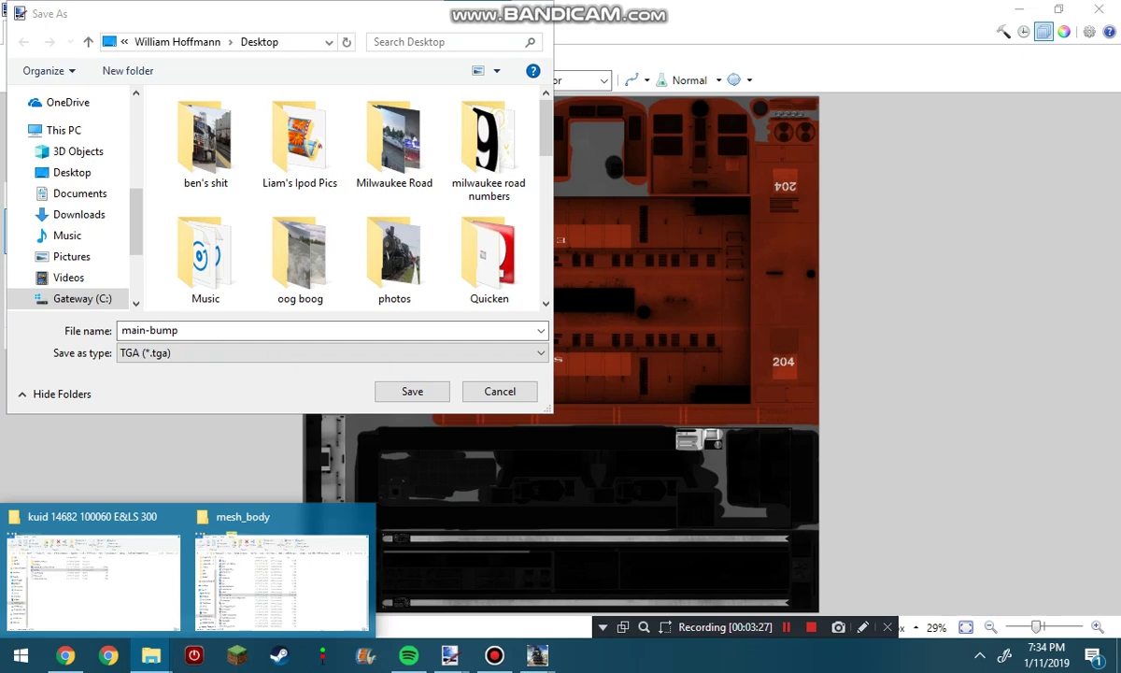
left_click(280, 575)
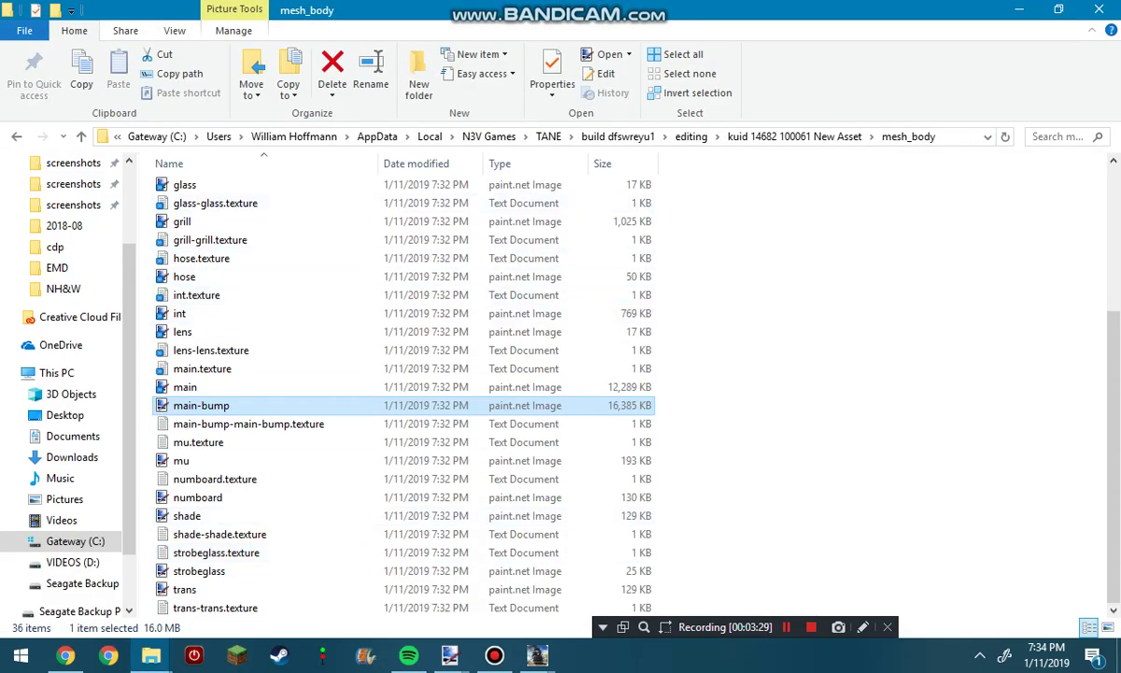
left_click(961, 136)
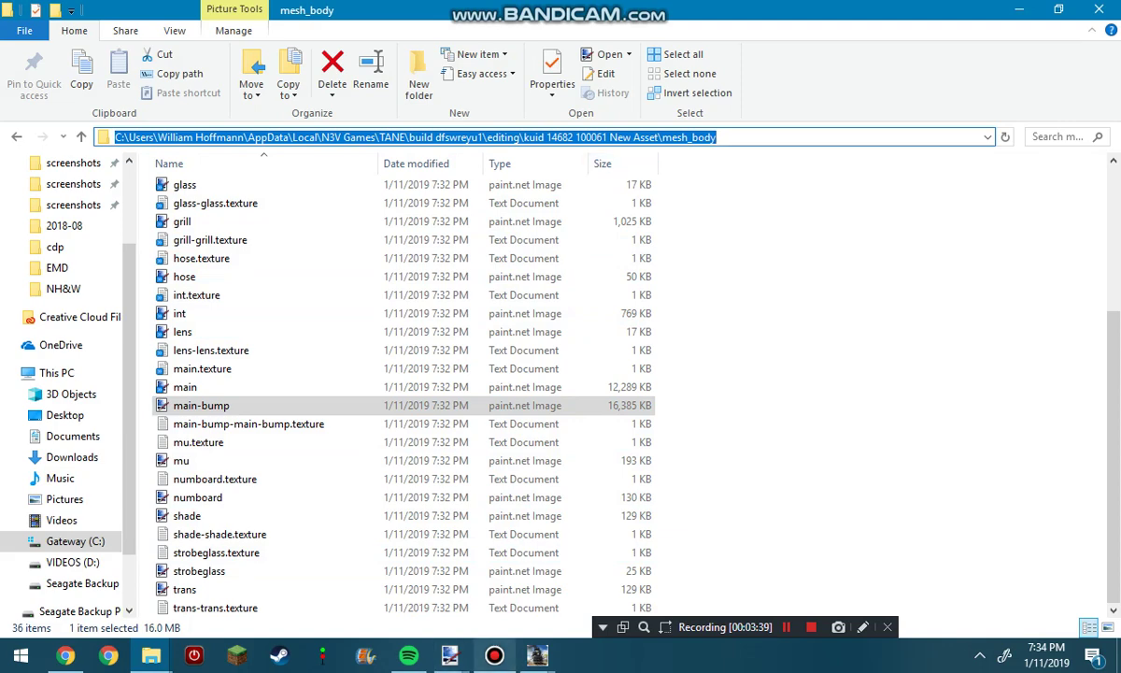
Return to the pending save of the red image in paint.net and set its destination to the copied mesh_body path
left_click(537, 655)
mouse_move(449, 655)
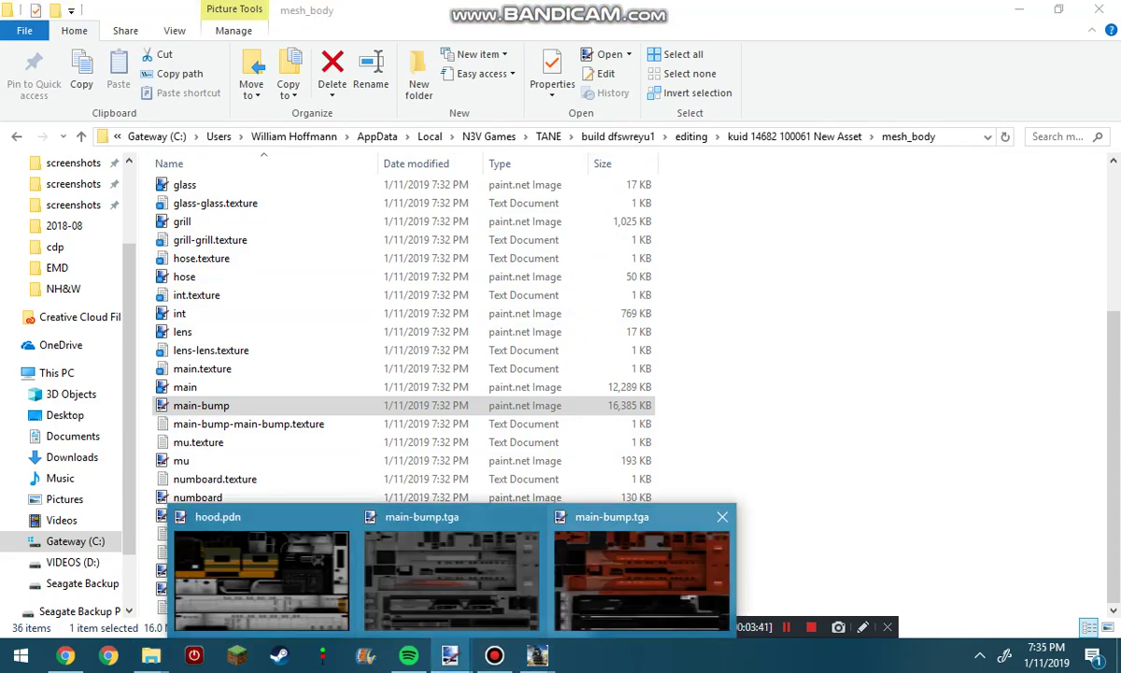
left_click(641, 580)
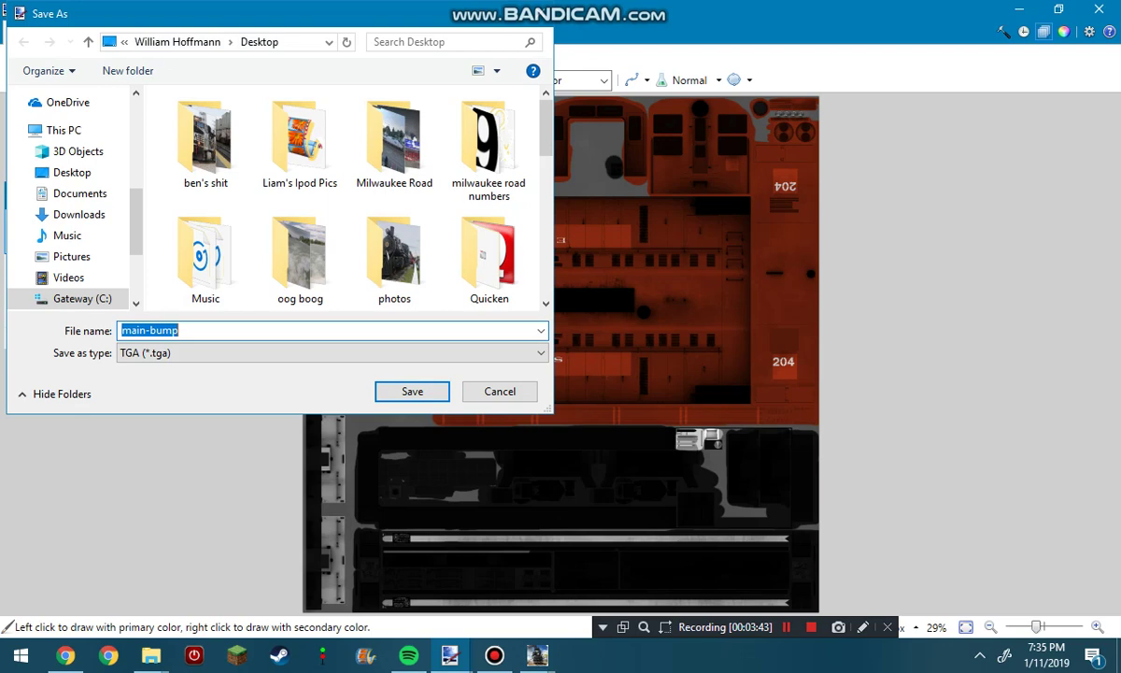
left_click(295, 42)
key("ctrl+v")
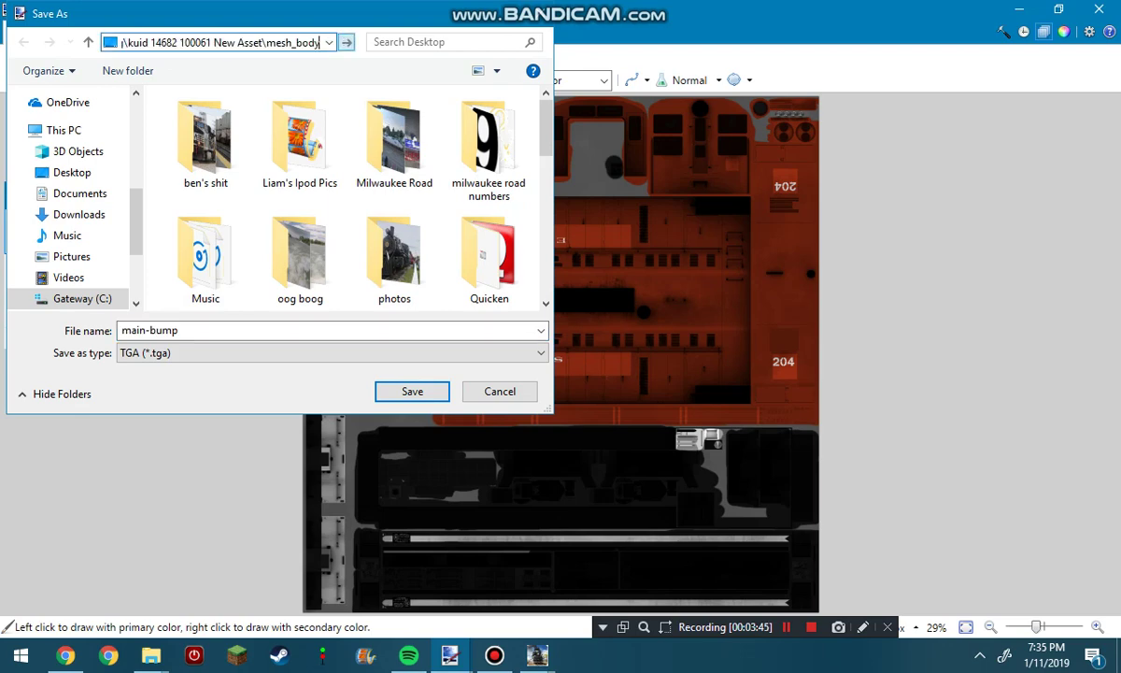
key("Return")
scroll(395, 239, "down", 3)
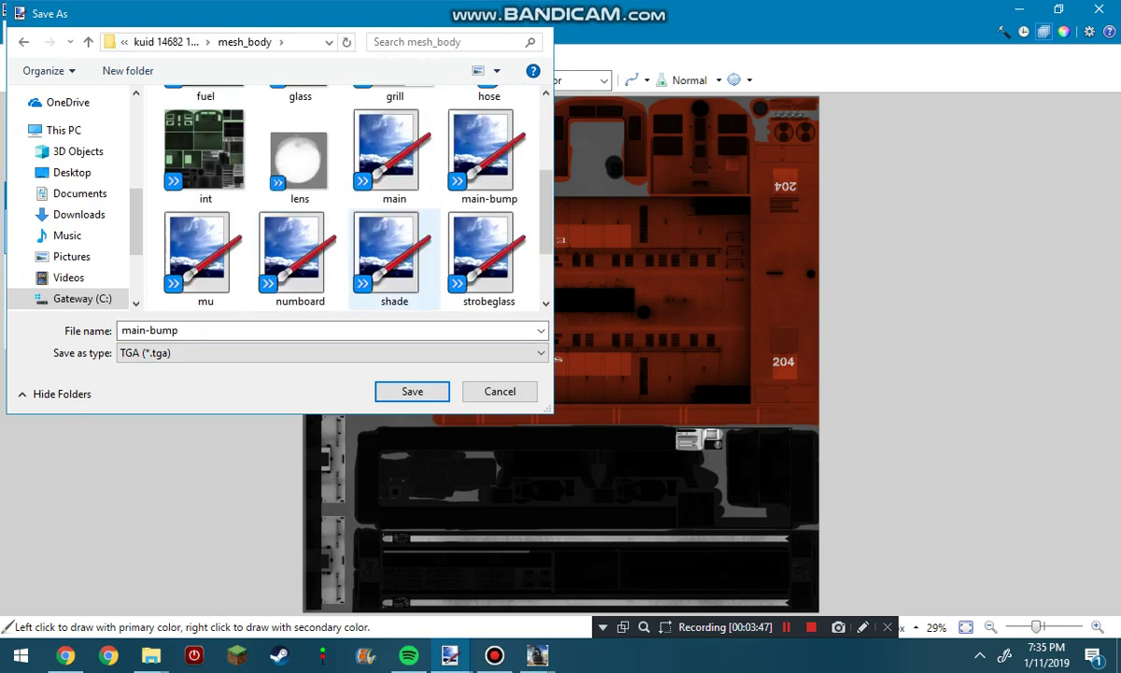
scroll(394, 238, "up", 3)
scroll(394, 238, "down", 2)
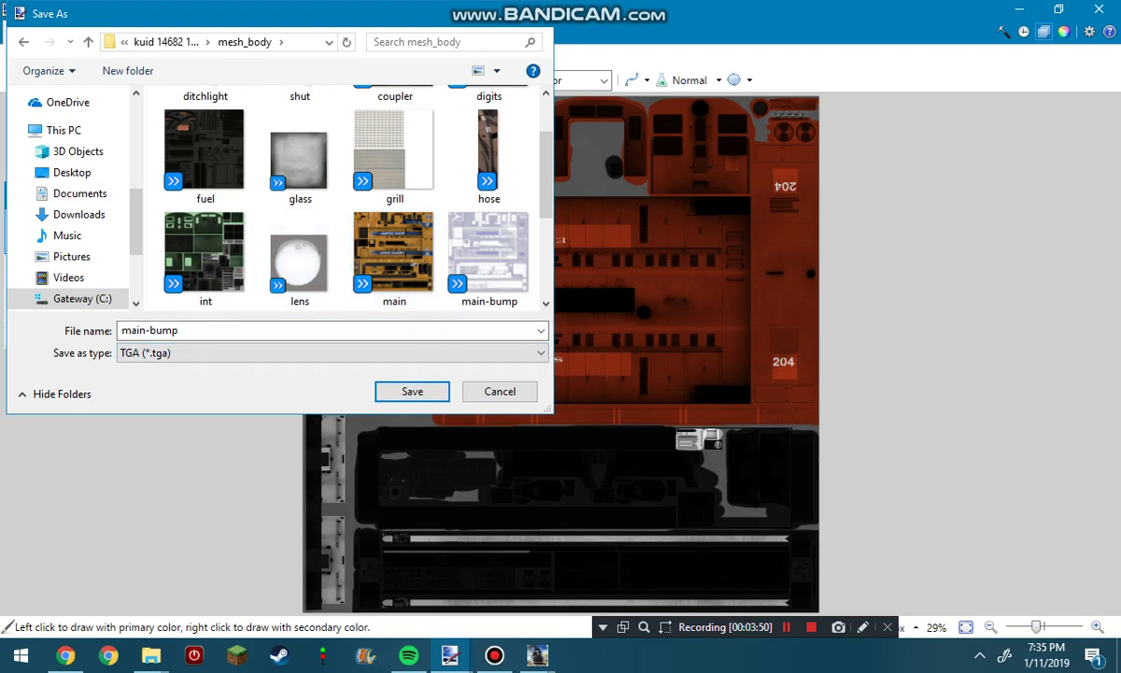
Name the red image main, keep the TGA file type, and replace the existing main.tga in the mesh_body folder
left_click(395, 352)
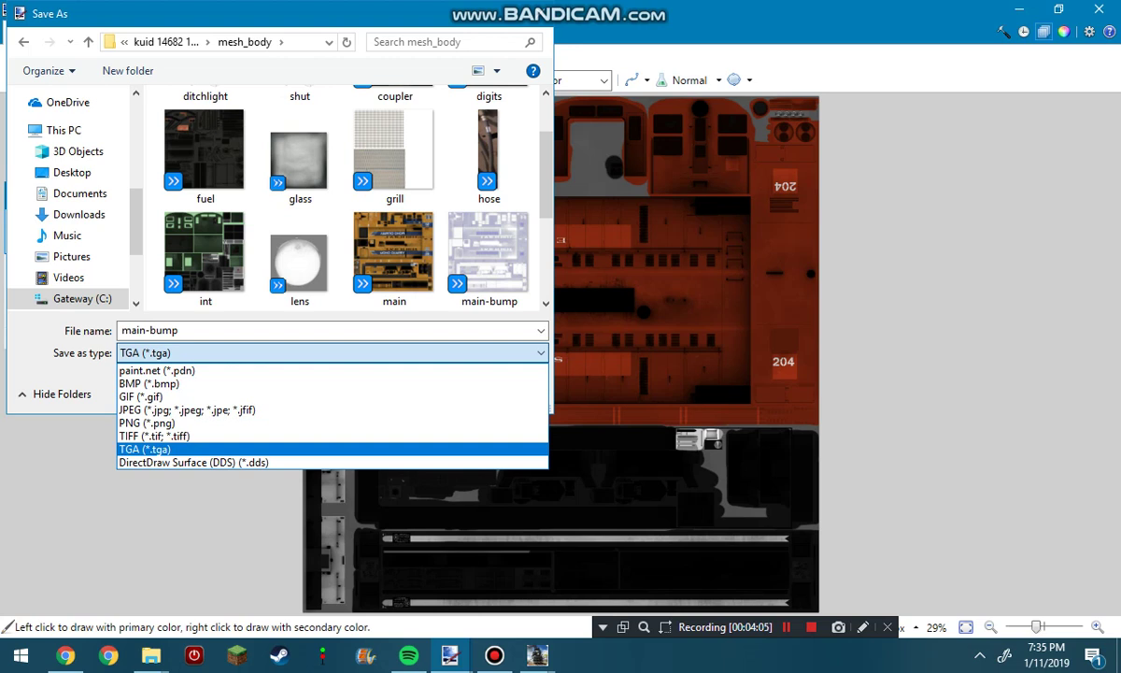
left_click(145, 450)
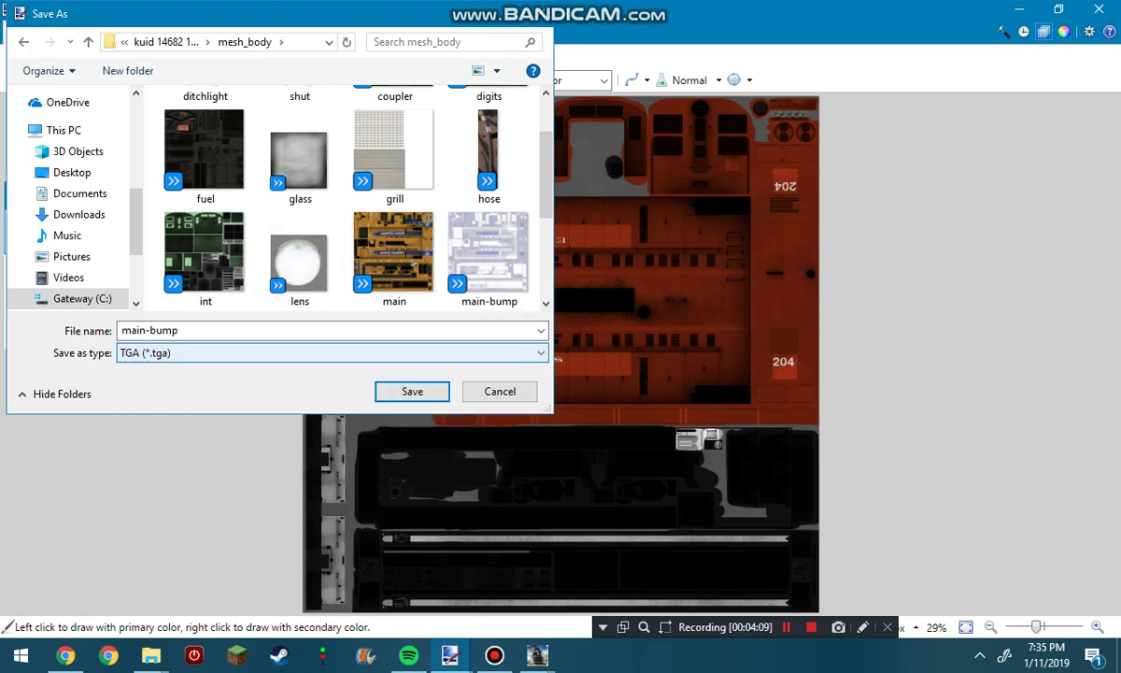
left_click(176, 330)
key("End")
key("shift+Left")
key("shift+Left")
key("shift+Left")
key("shift+Left")
key("shift+Left")
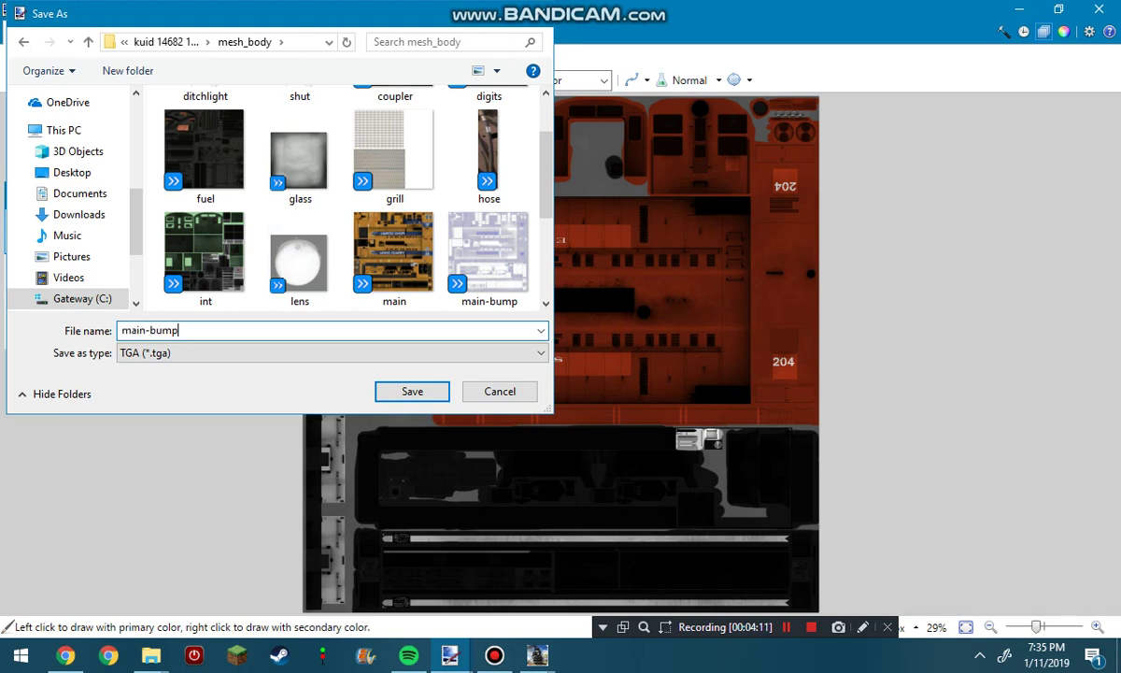
key("BackSpace")
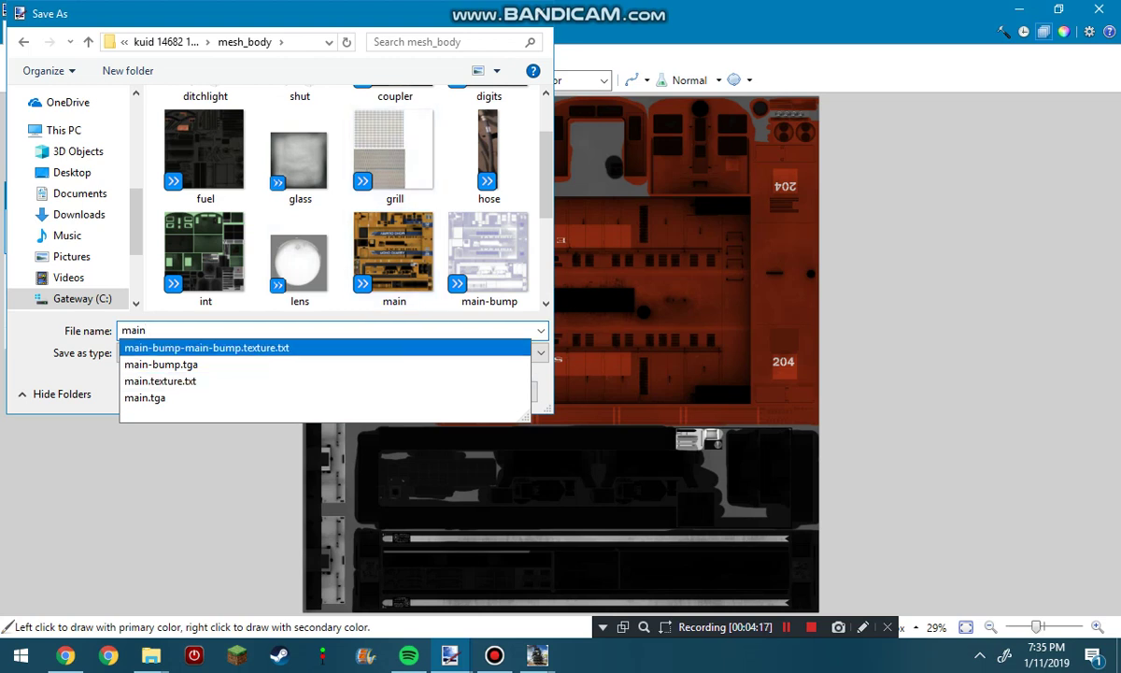
key("Return")
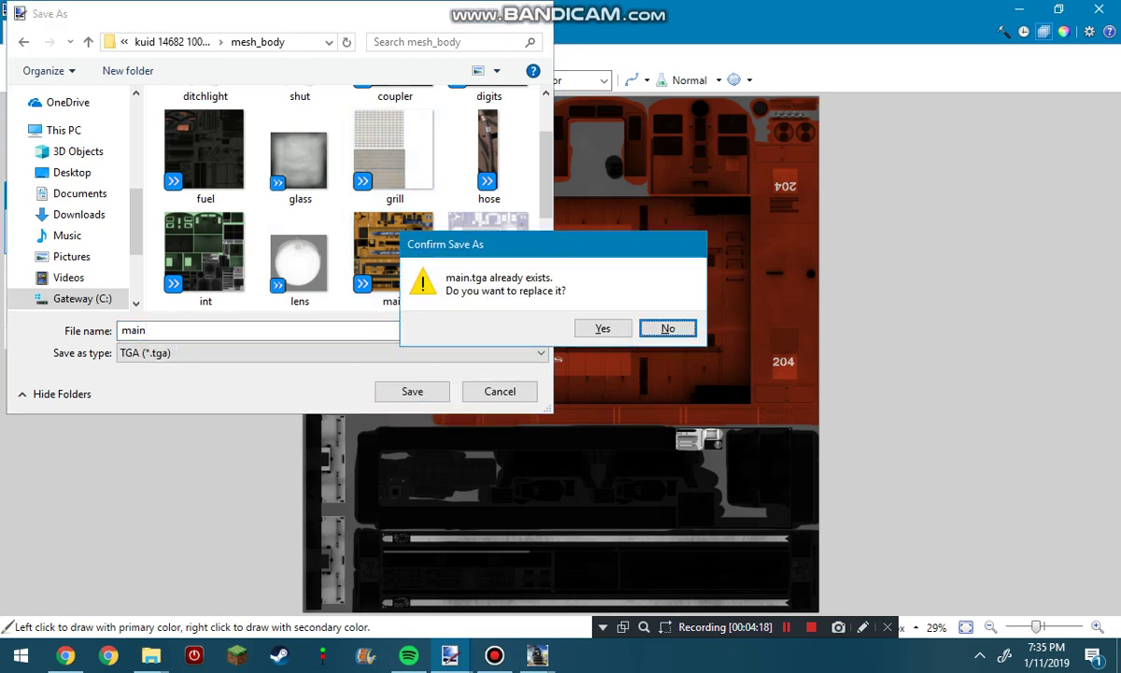
key("y")
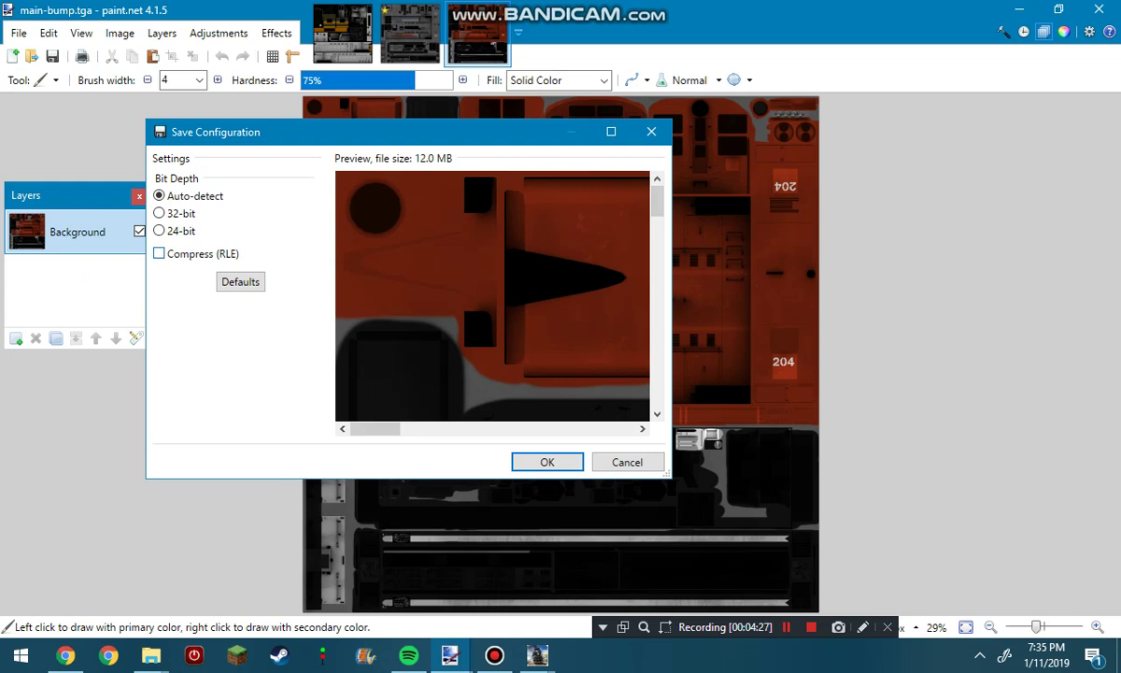
Finish saving the texture with auto-detected bit depth and without RLE compression
left_click(159, 253)
left_click(159, 254)
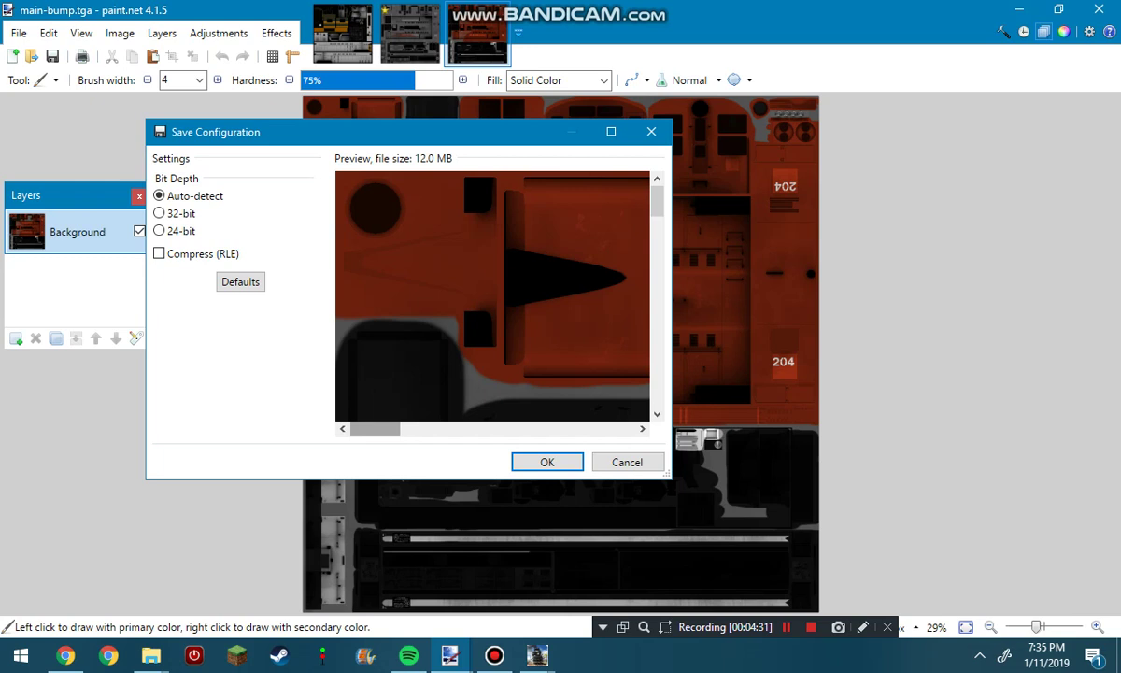
scroll(493, 295, "down", 10)
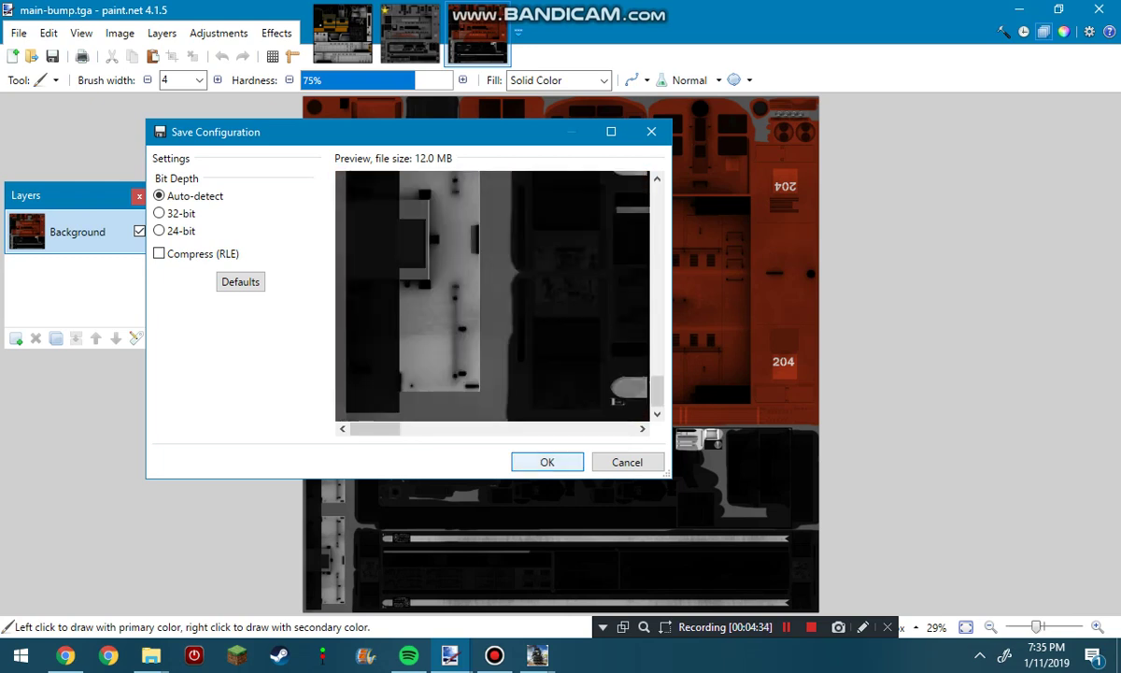
key("Return")
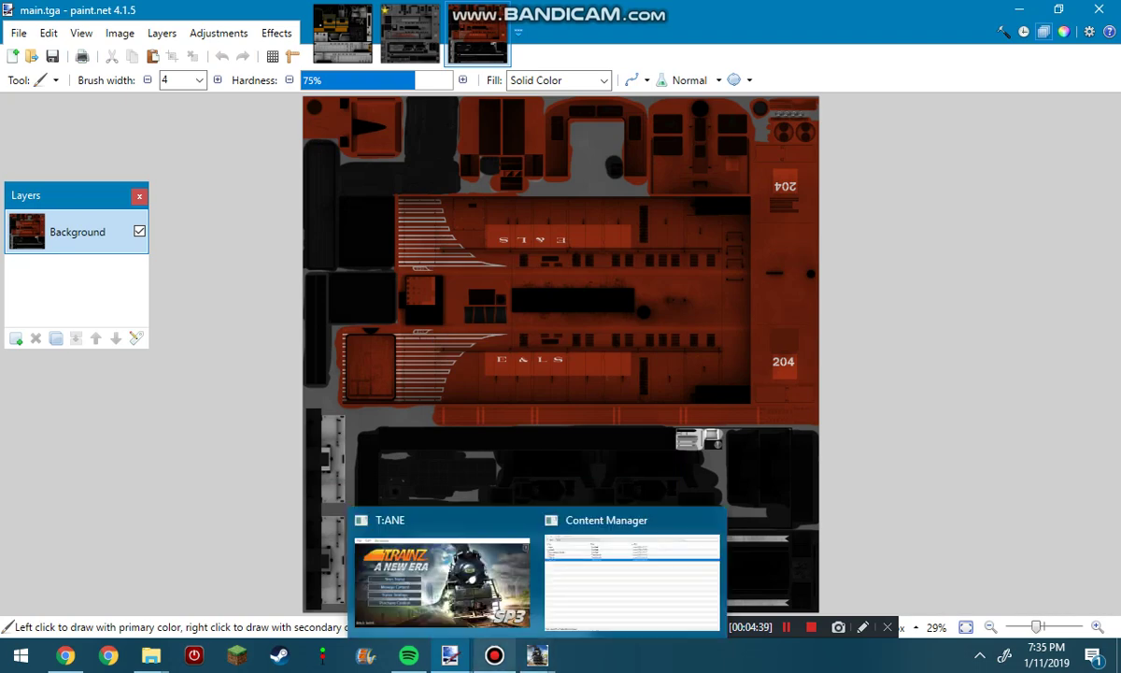
Switch to File Explorer, open the config file in the New Asset folder, set the username to "ELS 204 2", and save it
left_click(150, 655)
left_click(281, 572)
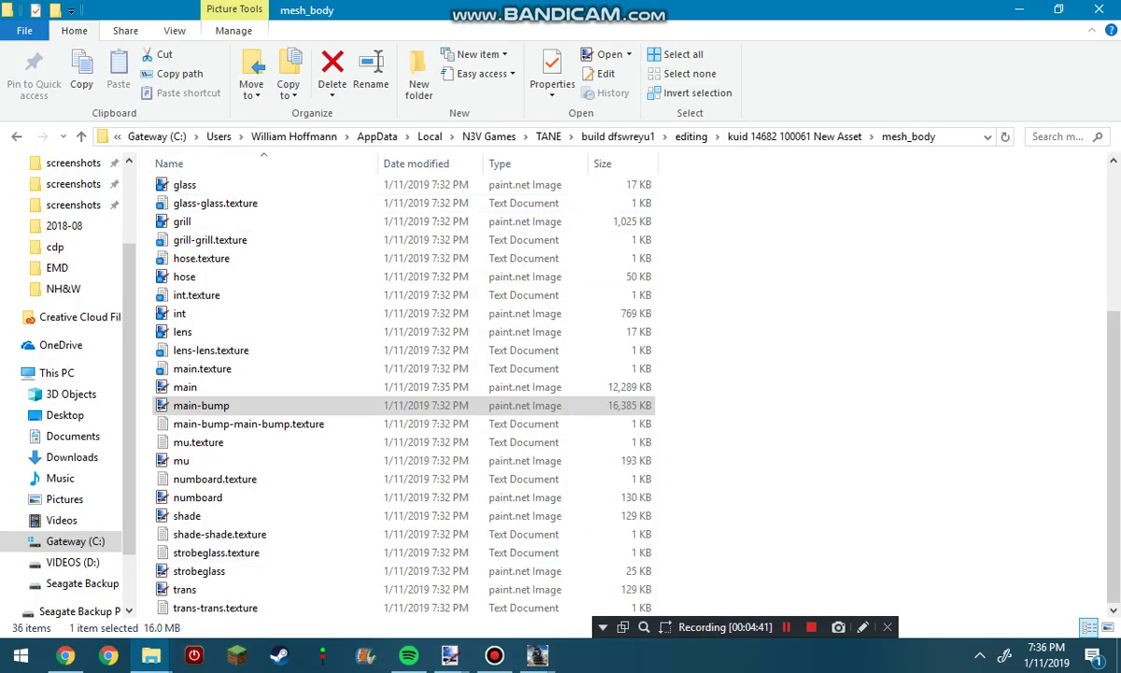
left_click(850, 137)
double_click(188, 262)
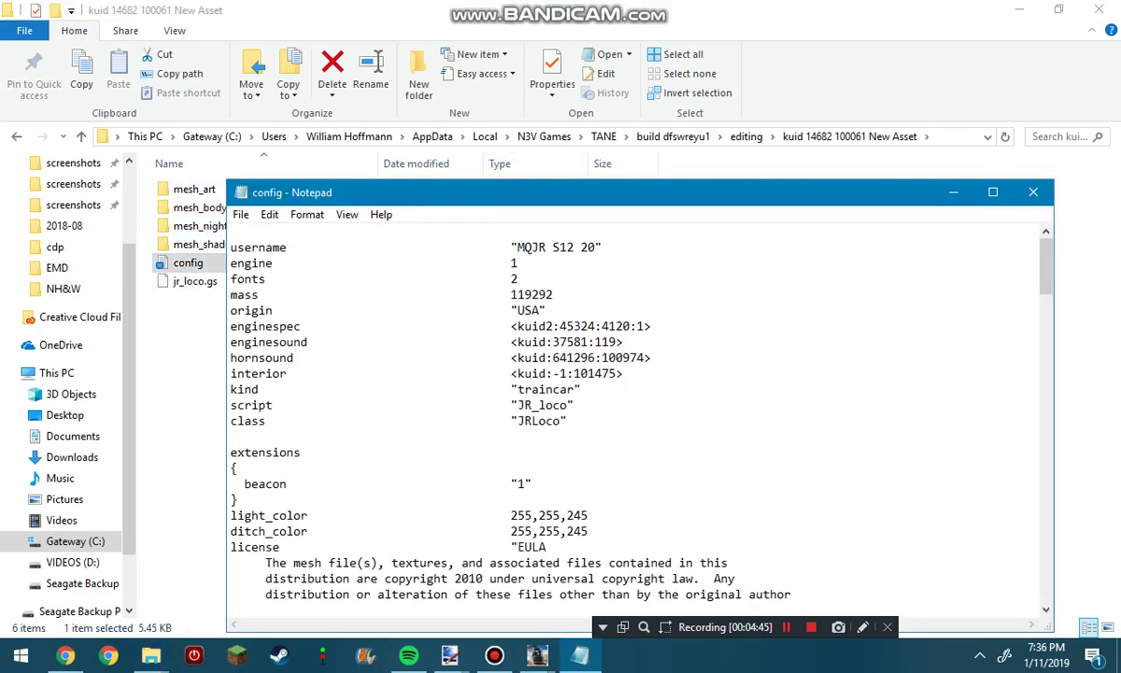
left_click_drag(518, 247, 598, 247)
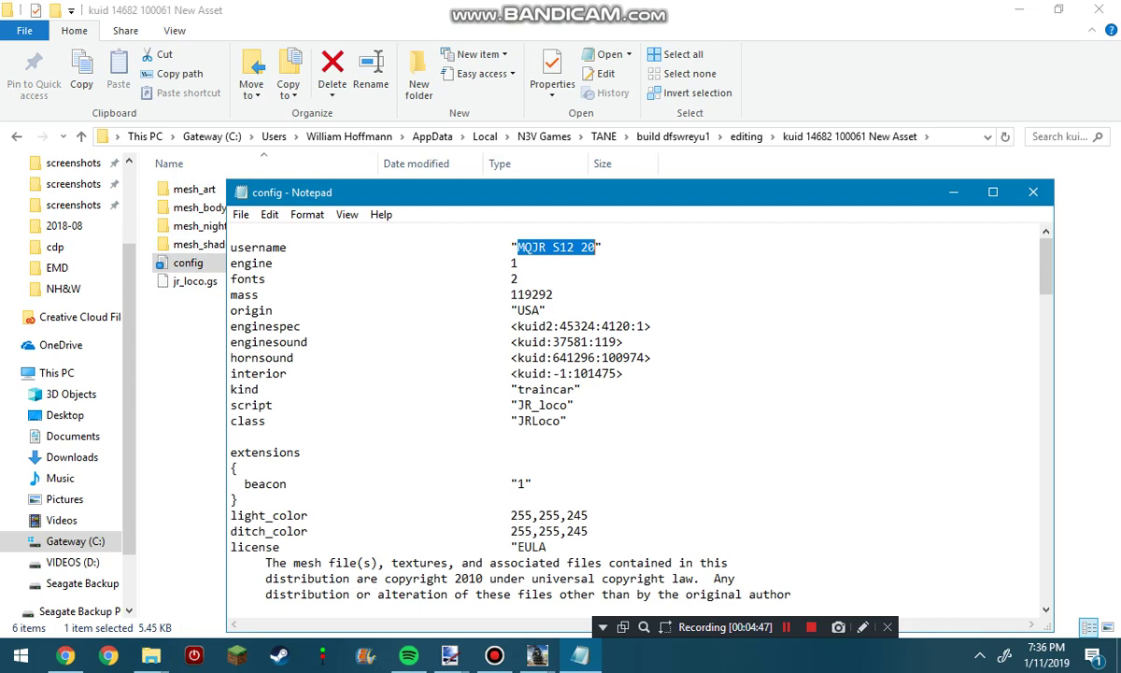
type("ELS 204")
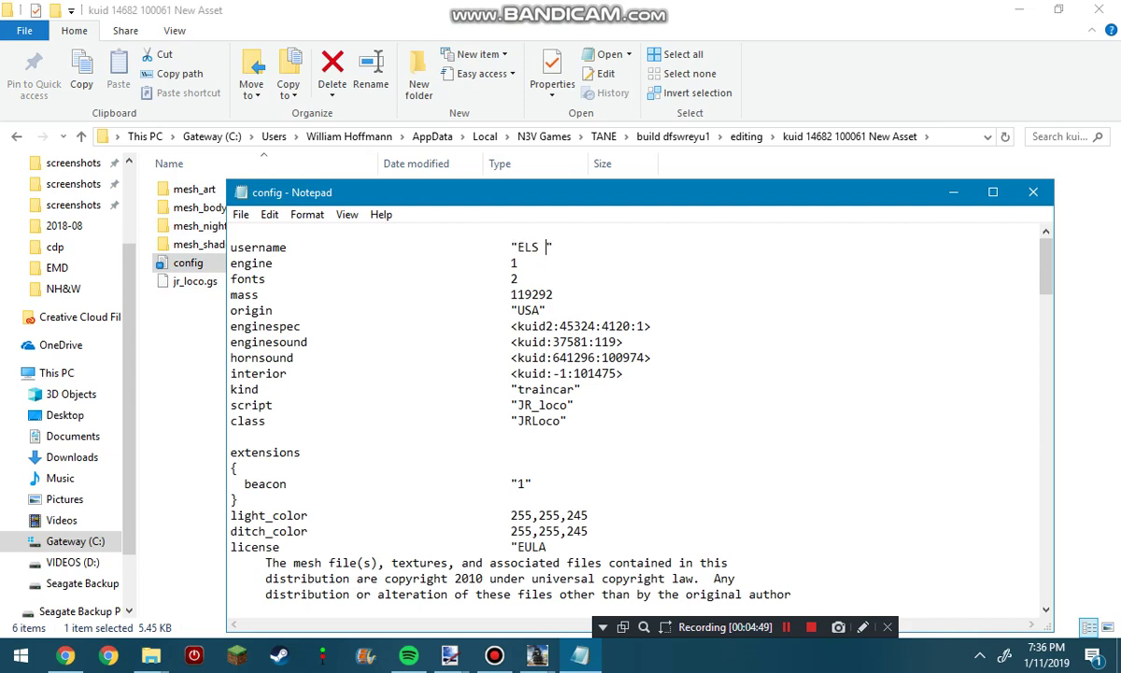
type(" 2")
left_click(1033, 192)
left_click(511, 365)
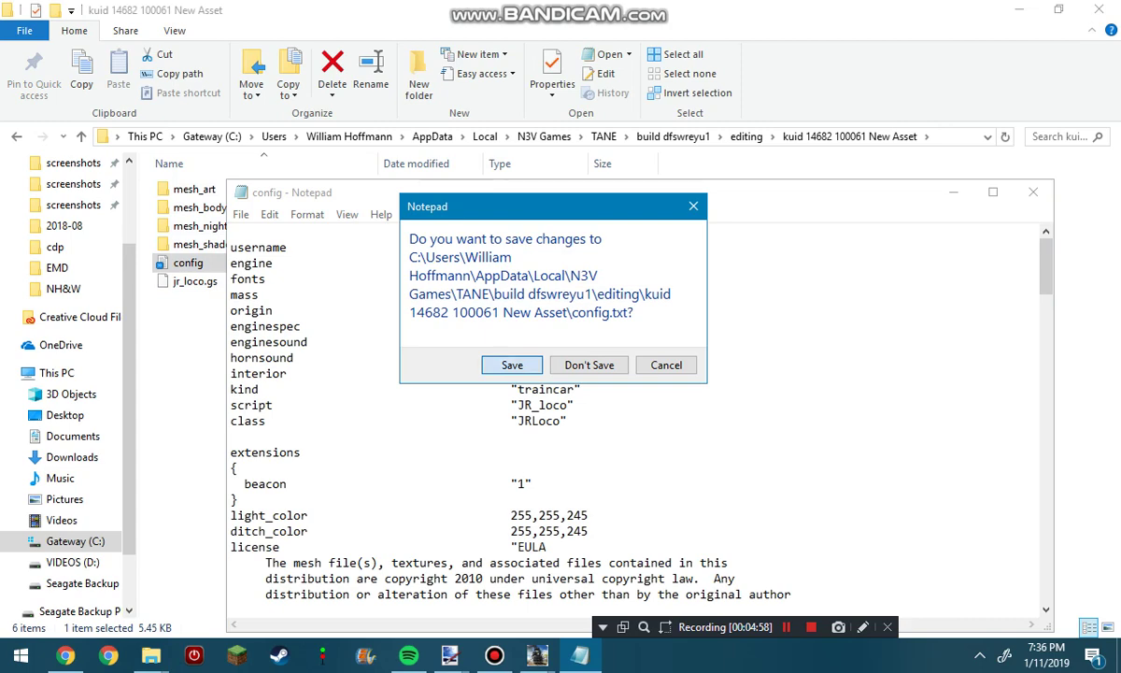
Switch to Content Manager and submit the edits of New Asset
left_click(538, 655)
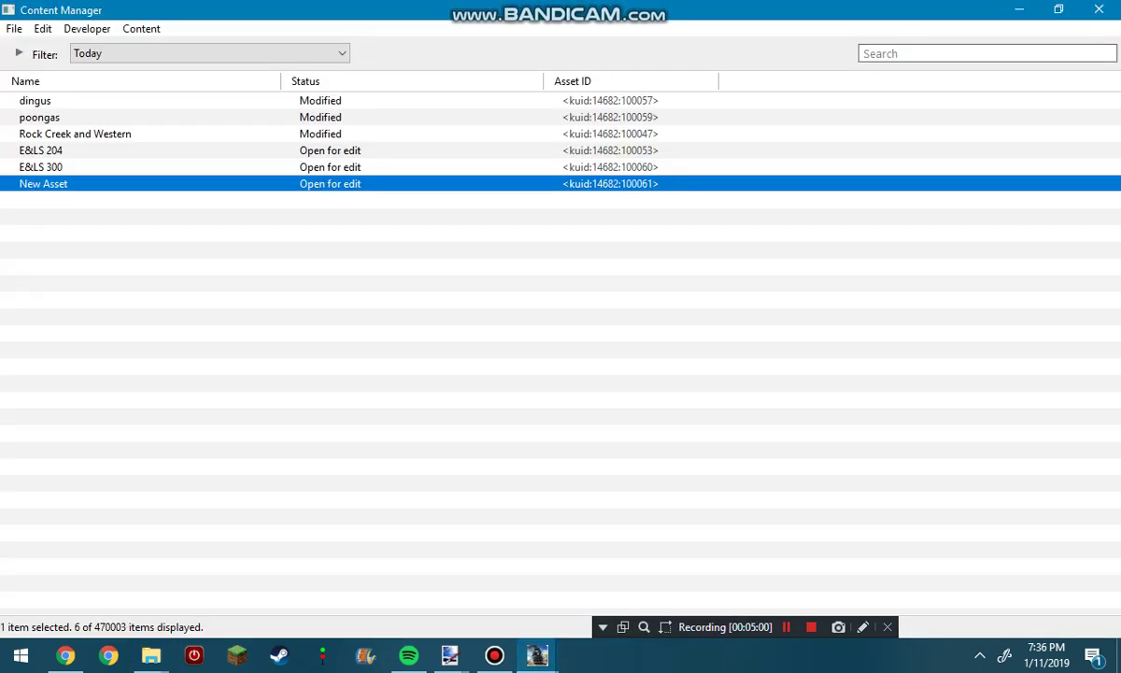
right_click(39, 184)
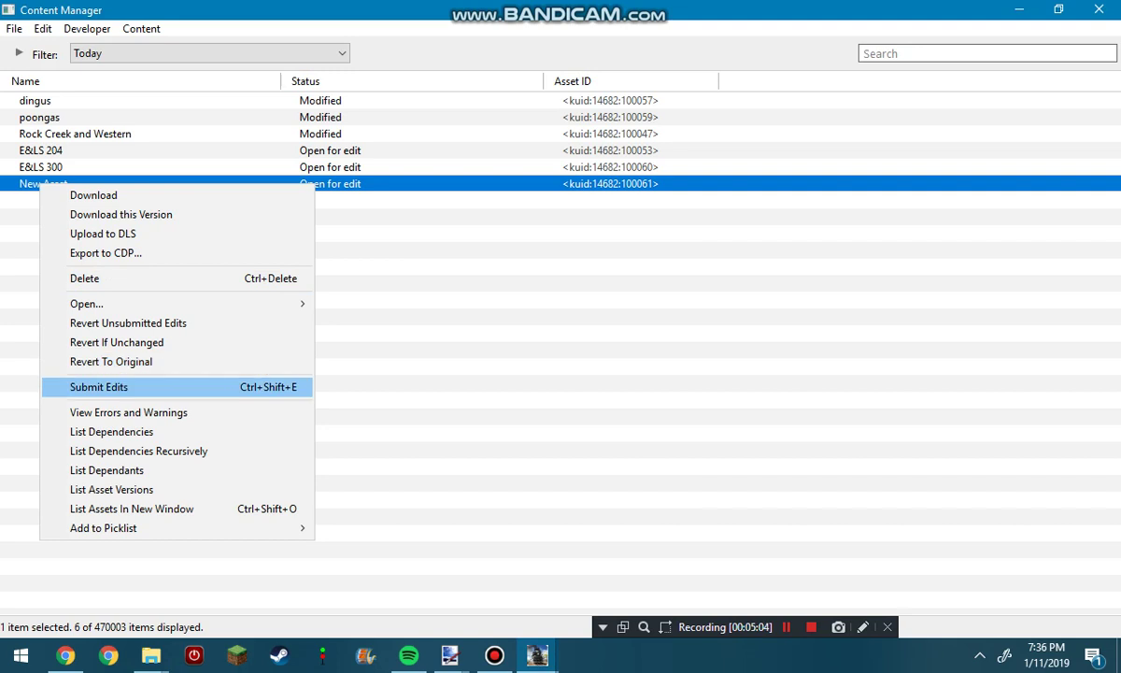
key("Return")
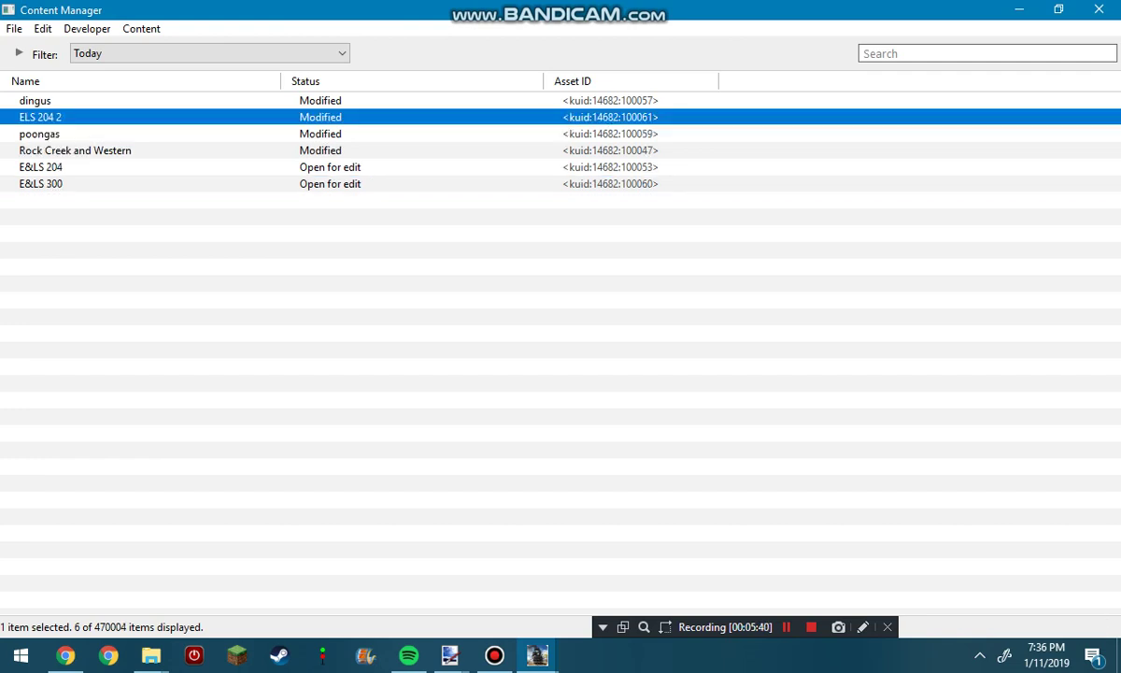
Preview the ELS 204 2 asset in 3D, examine its red body and lettering from several angles and up close, and close the preview
key("ctrl+2")
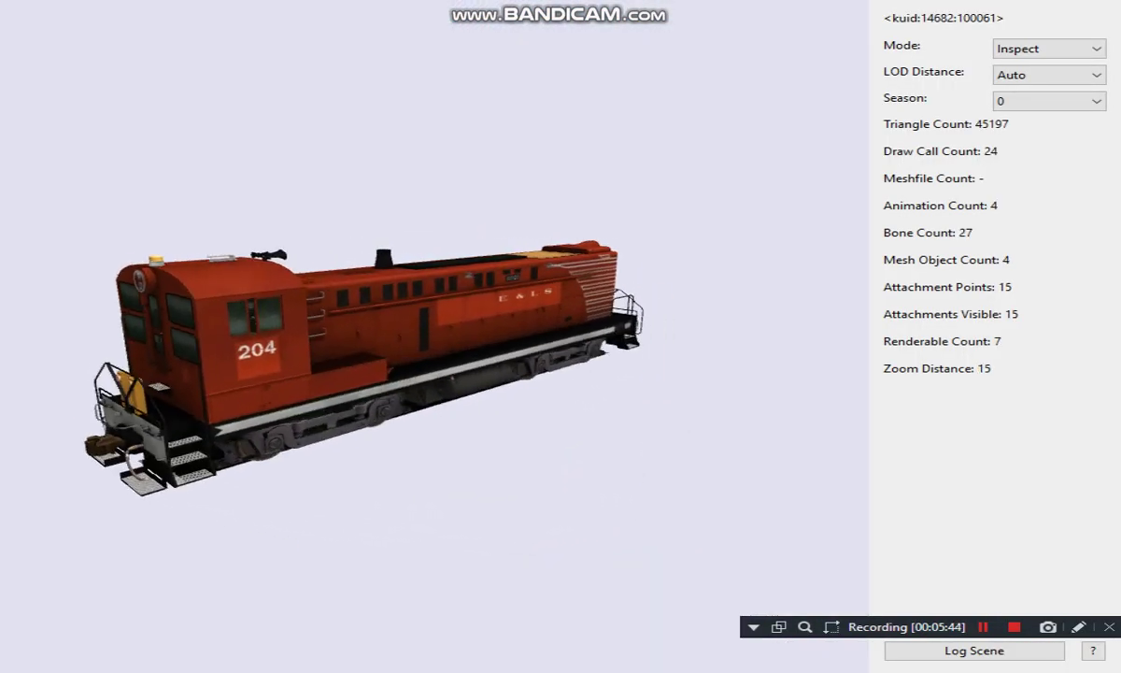
key("Right")
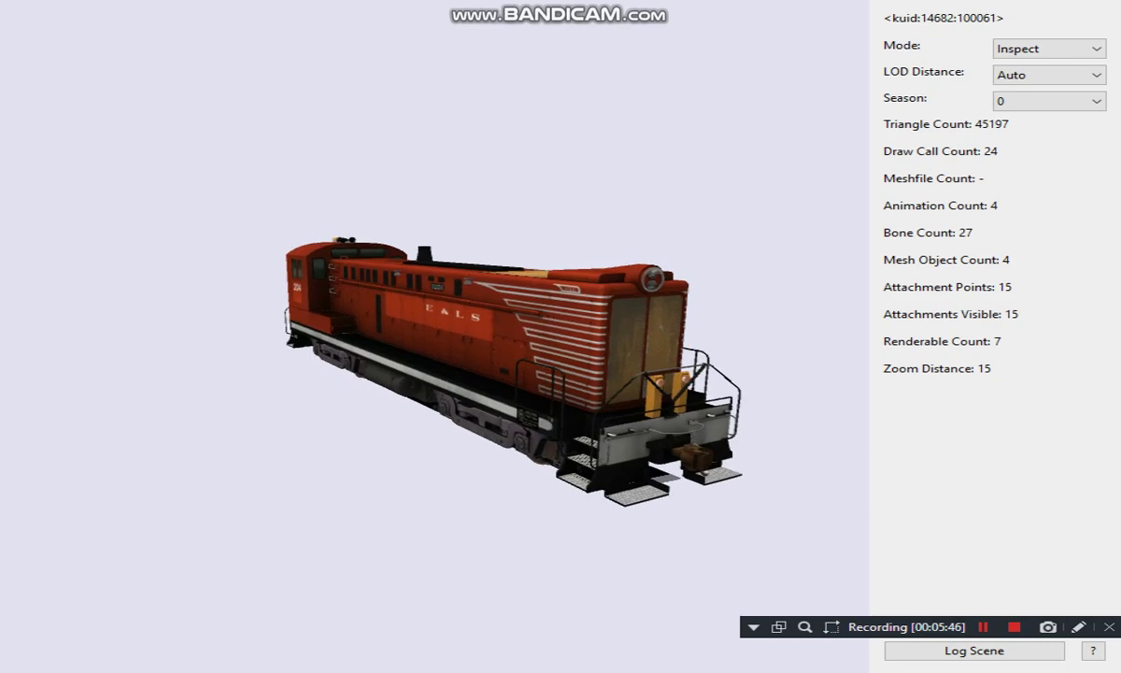
key("Up")
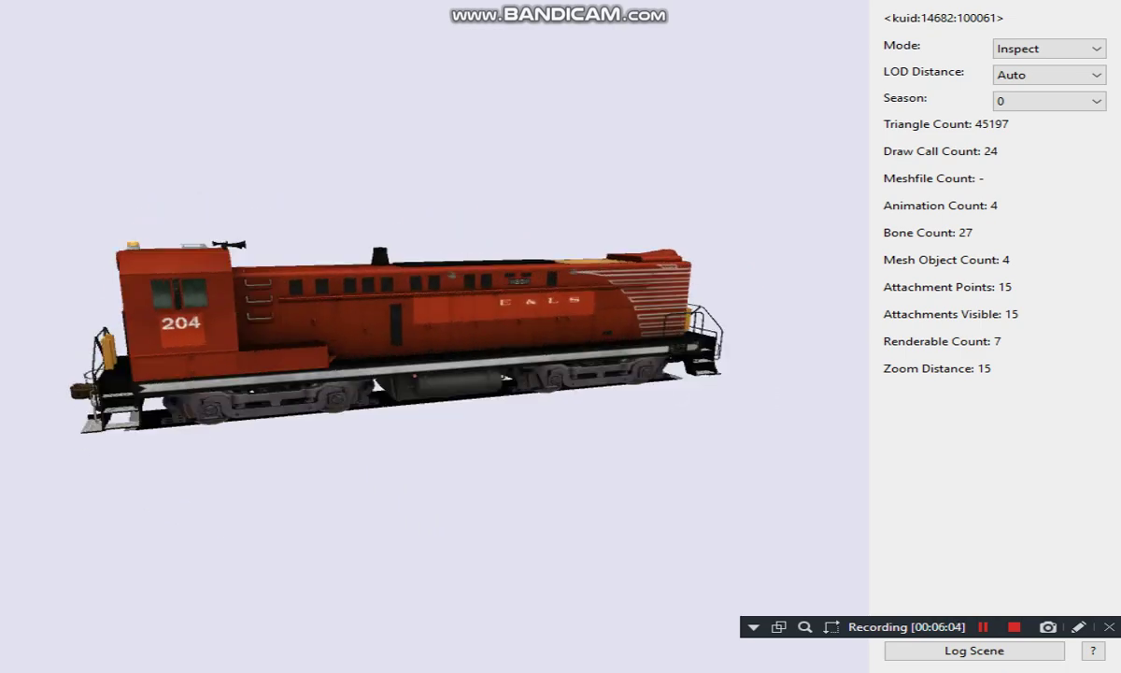
scroll(434, 336, "up", 4)
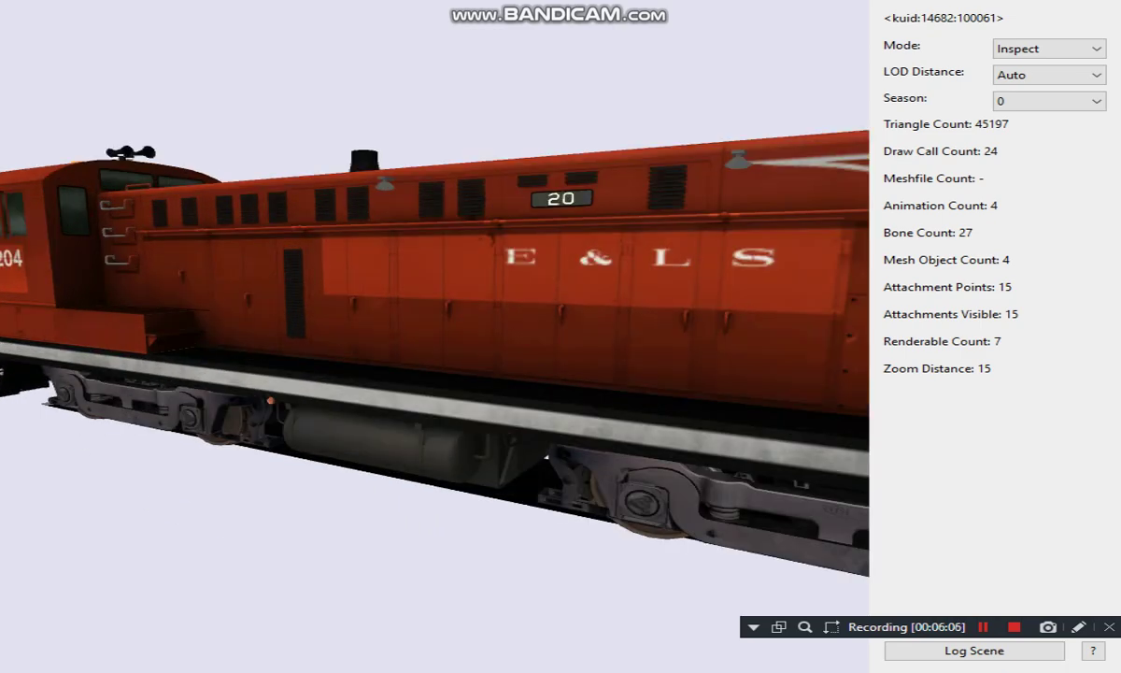
scroll(548, 458, "down", 5)
scroll(435, 336, "up", 2)
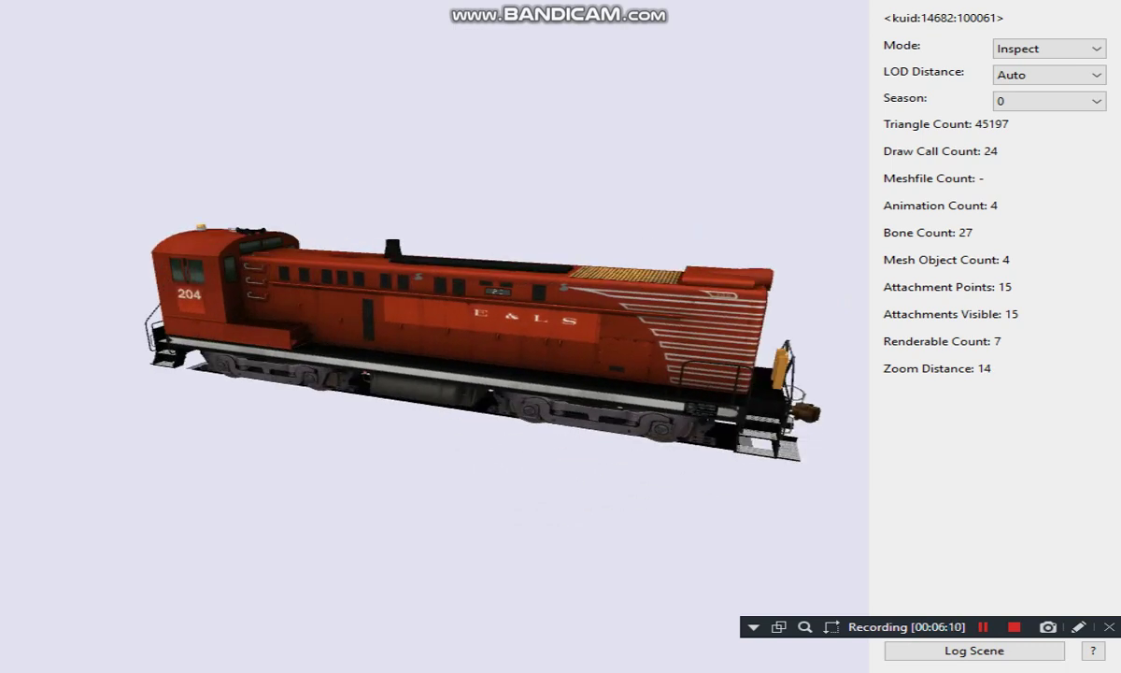
key("Escape")
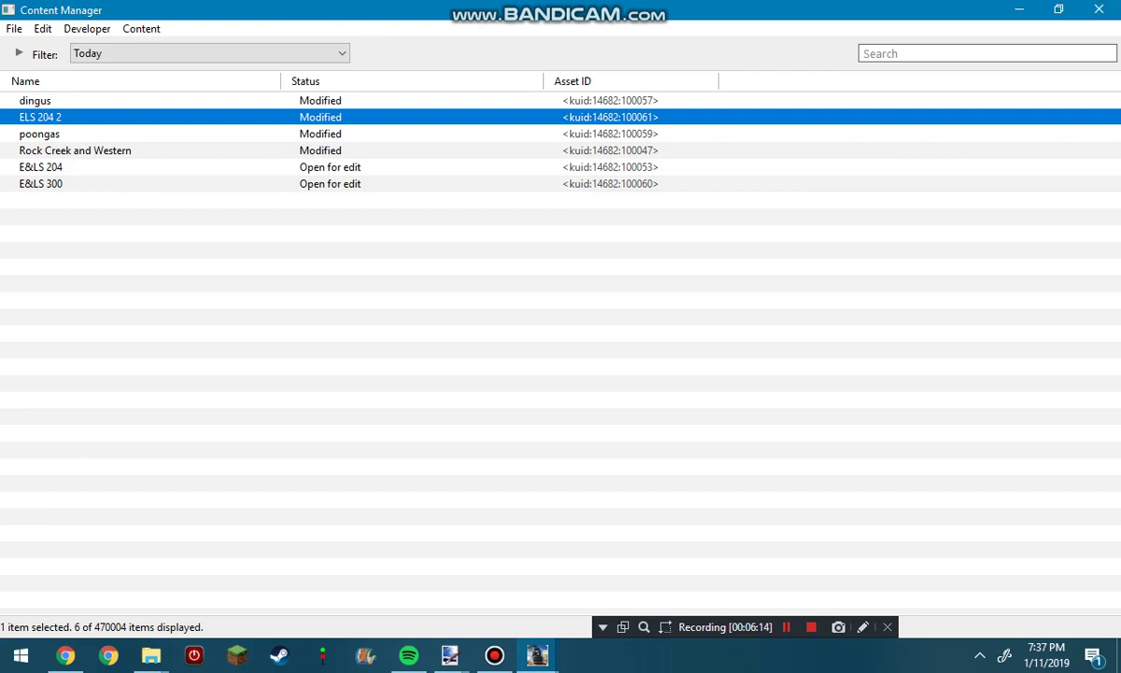
Switch from Content Manager to the T:ANE main window
left_click(538, 655)
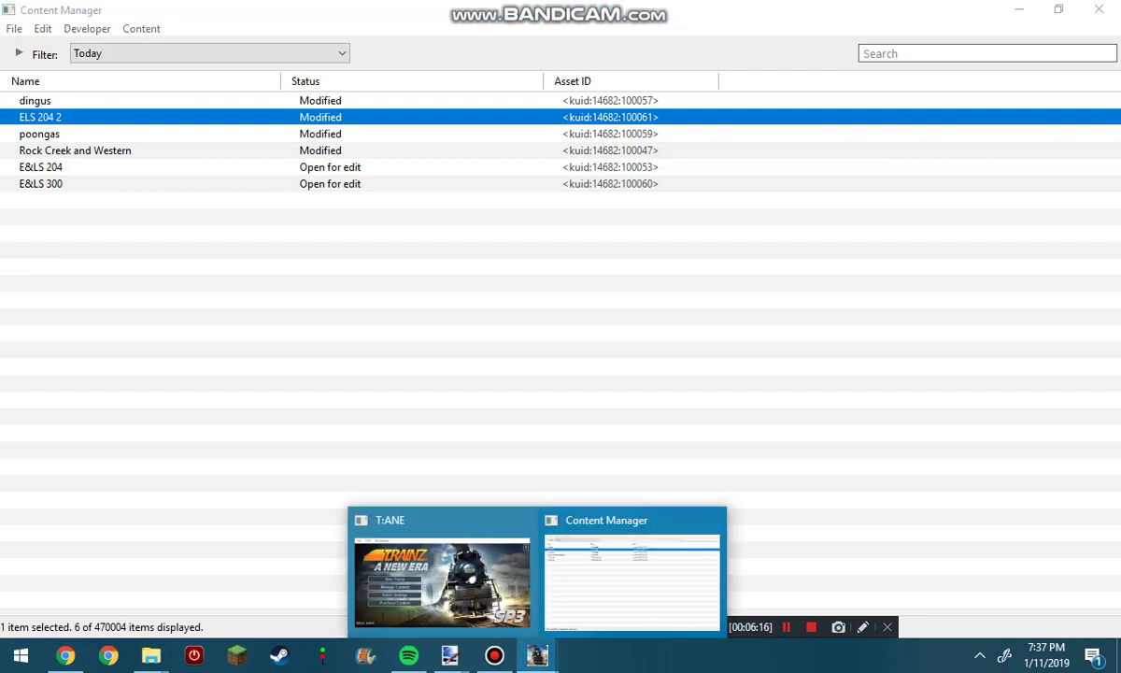
left_click(442, 572)
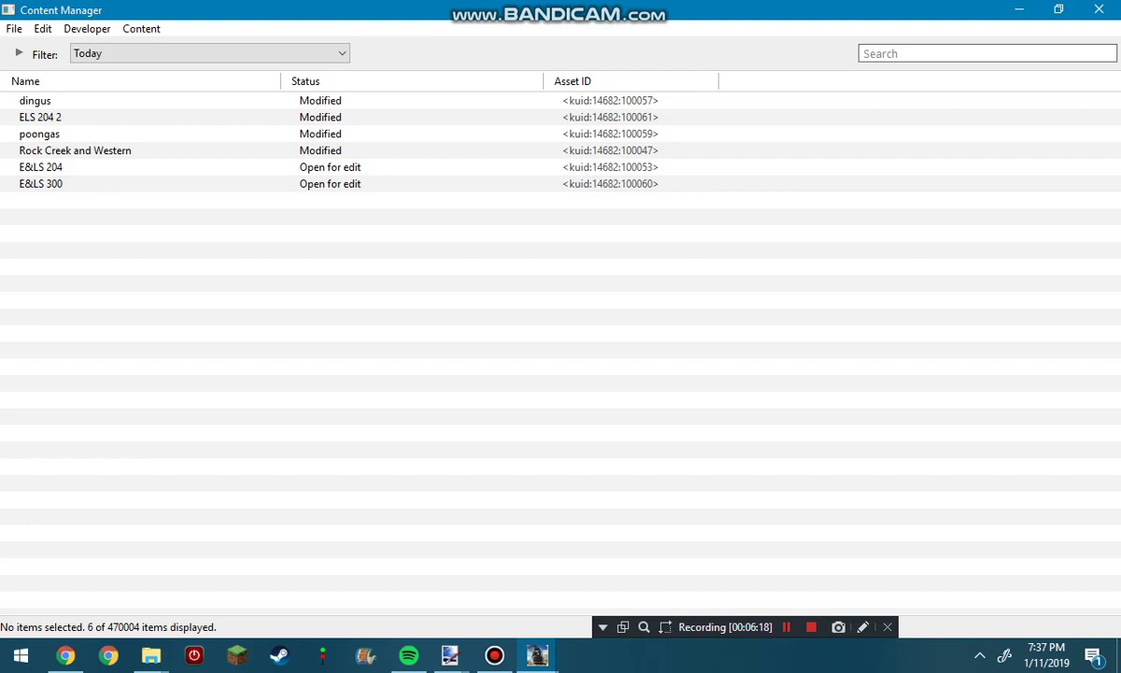